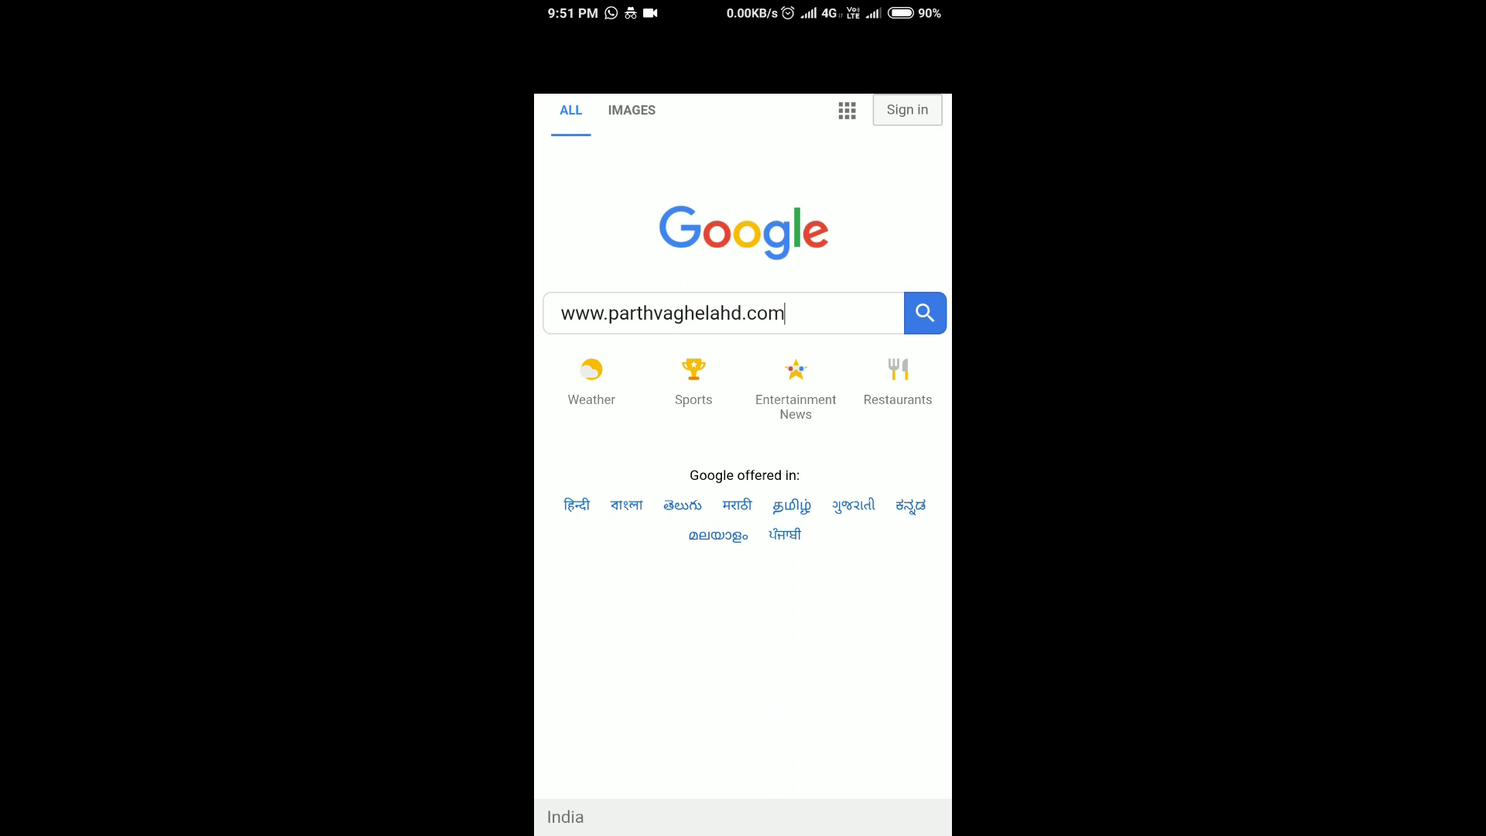
# Replace the web address in the Google search field with the editing channel's name, run the search and look through the results
pyautogui.scroll(1, 743, 464)
pyautogui.click(784, 313)
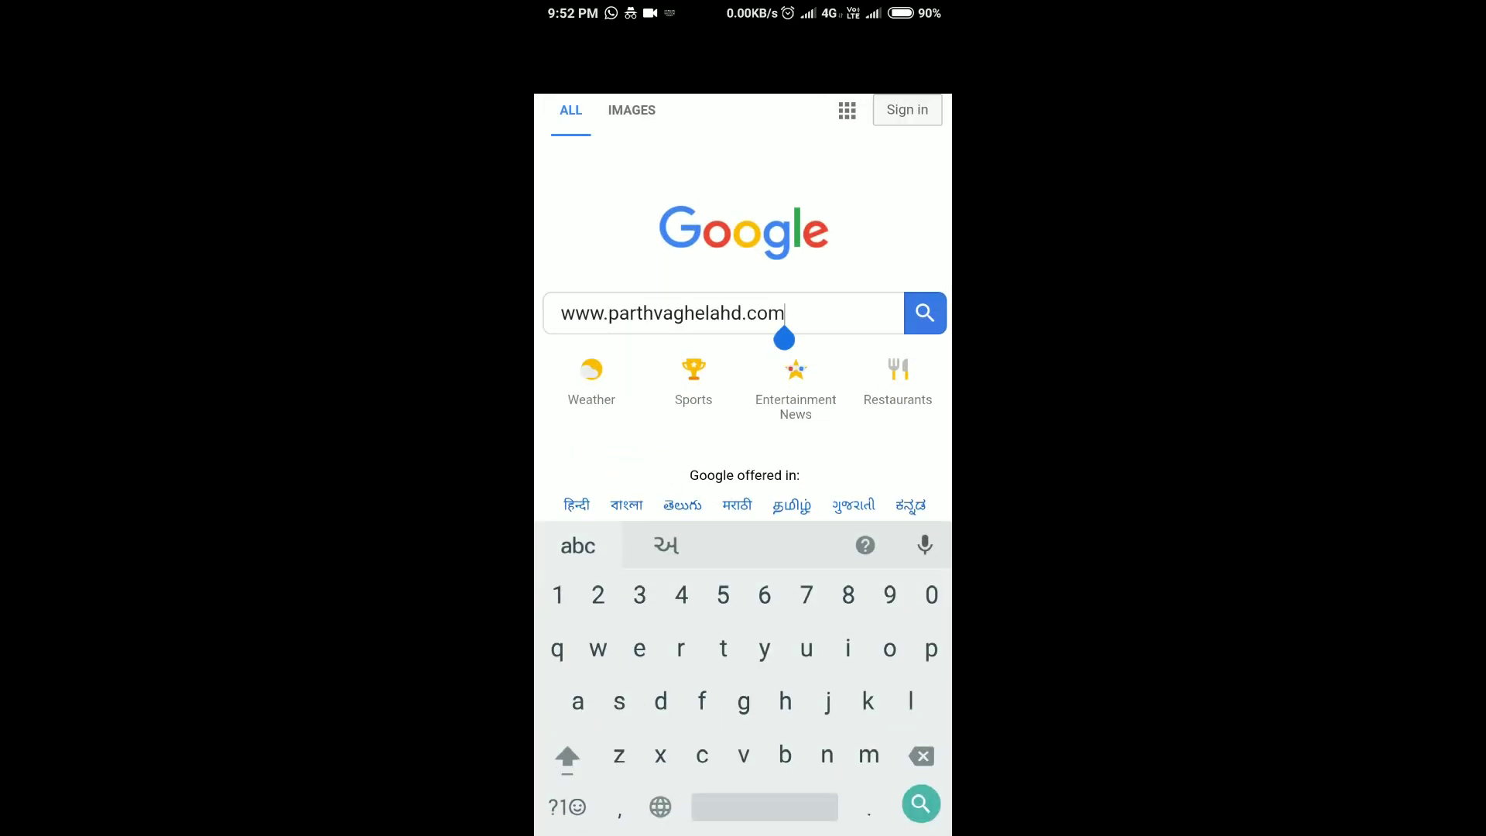
pyautogui.press('BackSpace')
pyautogui.press('BackSpace')
pyautogui.press('BackSpace')
pyautogui.press('BackSpace')
pyautogui.press('BackSpace')
pyautogui.press('BackSpace')
pyautogui.press('BackSpace')
pyautogui.press('BackSpace')
pyautogui.press('BackSpace')
pyautogui.press('BackSpace')
pyautogui.press('BackSpace')
pyautogui.press('BackSpace')
pyautogui.press('BackSpace')
pyautogui.press('BackSpace')
pyautogui.press('BackSpace')
pyautogui.press('BackSpace')
pyautogui.press('BackSpace')
pyautogui.press('BackSpace')
pyautogui.press('BackSpace')
pyautogui.press('BackSpace')
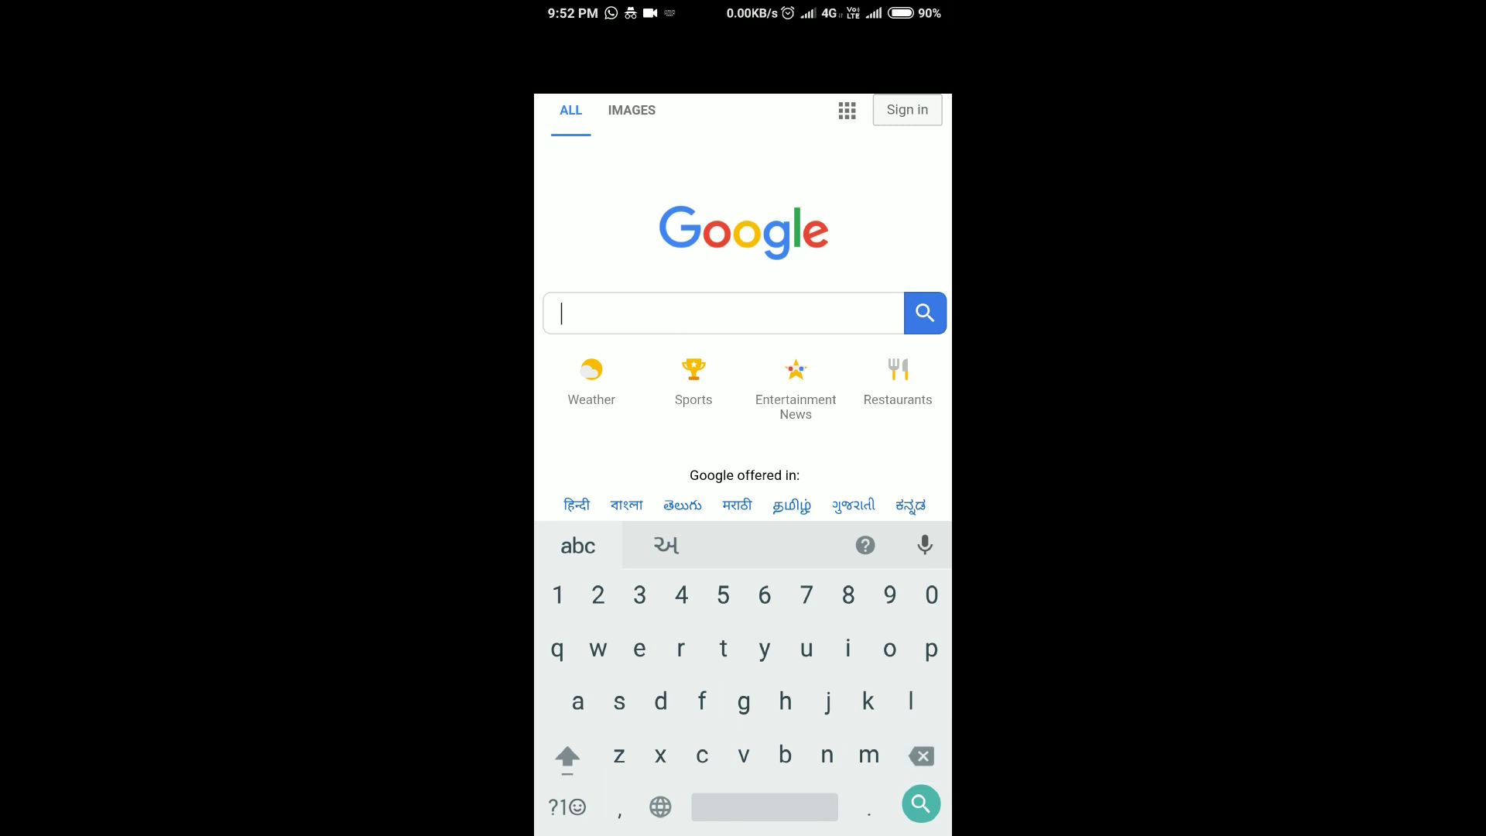
pyautogui.write('parth ')
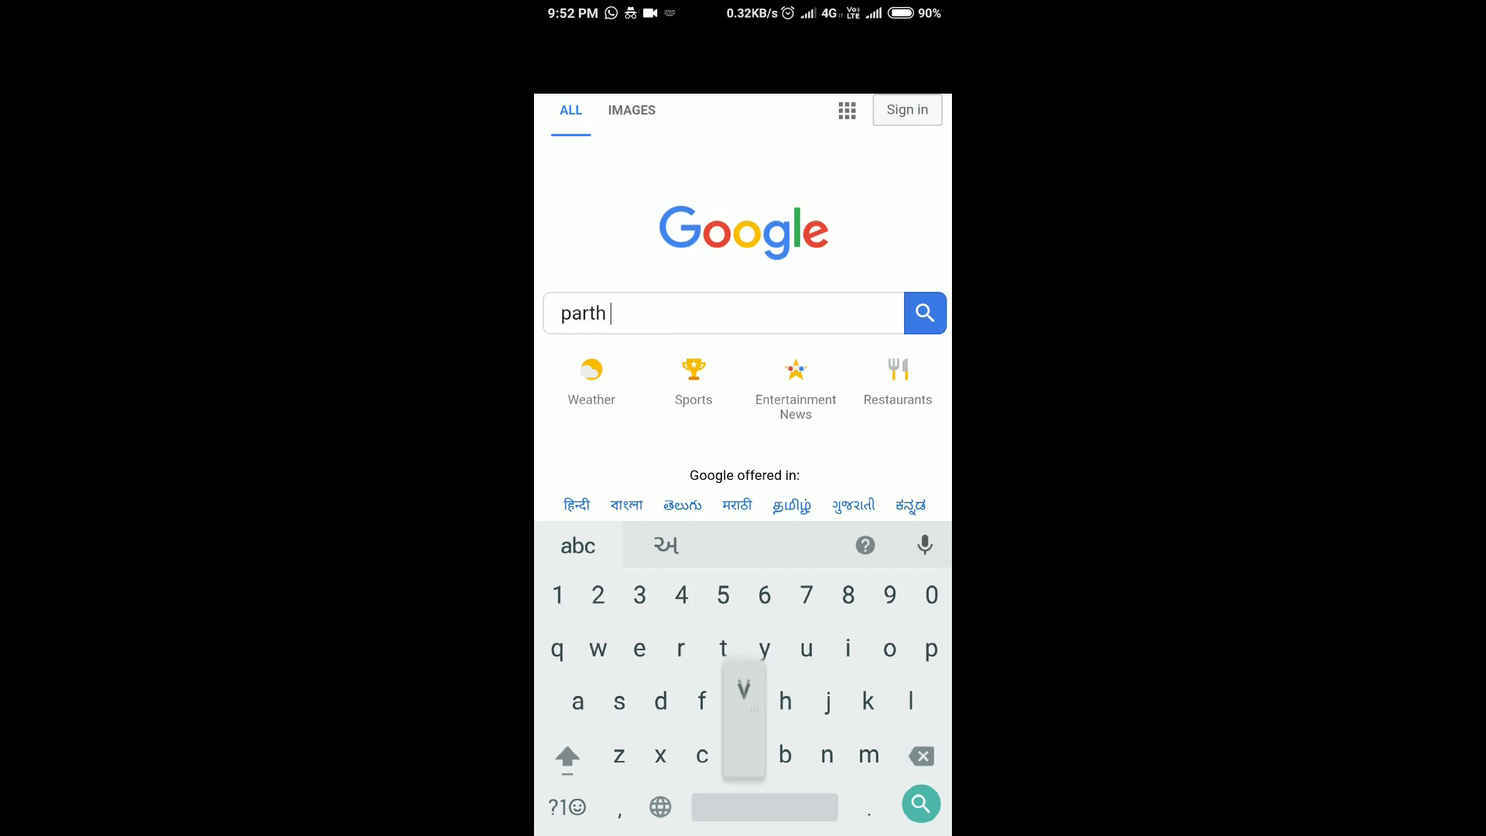
pyautogui.write('vaghela hd')
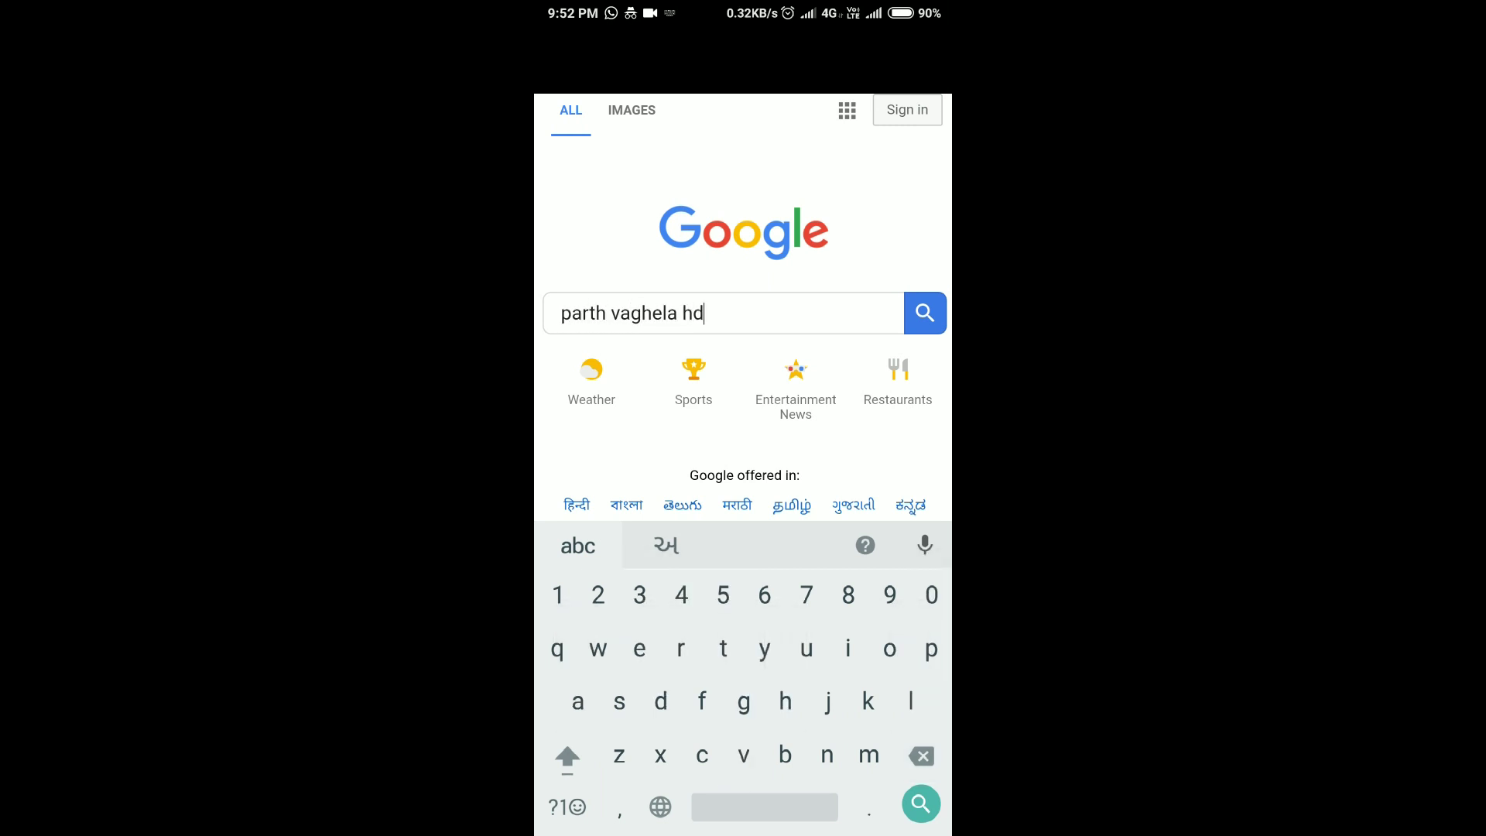
pyautogui.moveTo(619, 338); pyautogui.dragTo(610, 338)
pyautogui.press('BackSpace')
pyautogui.press('Return')
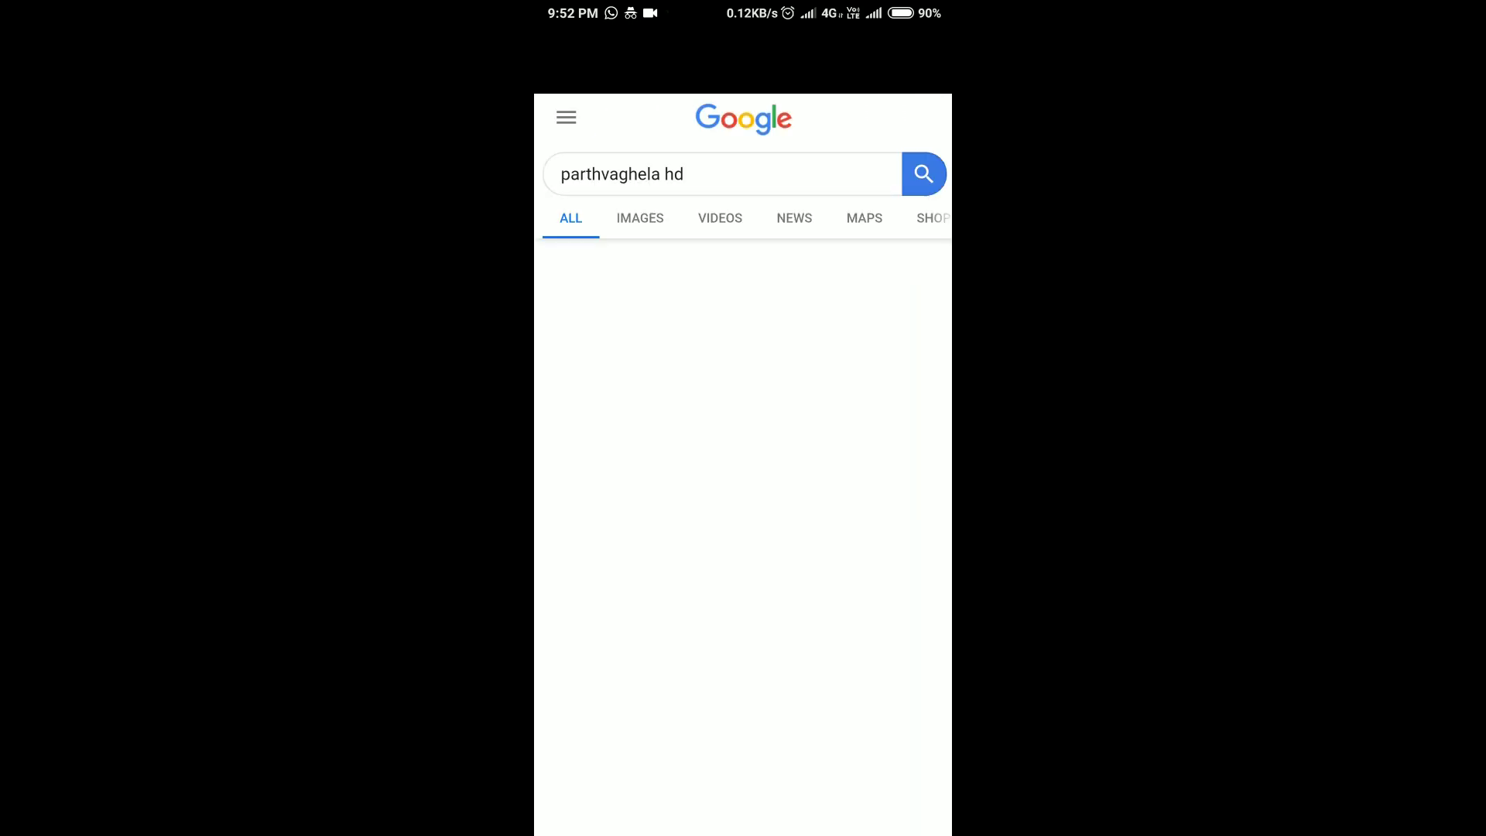
pyautogui.scroll(-5, 743, 464)
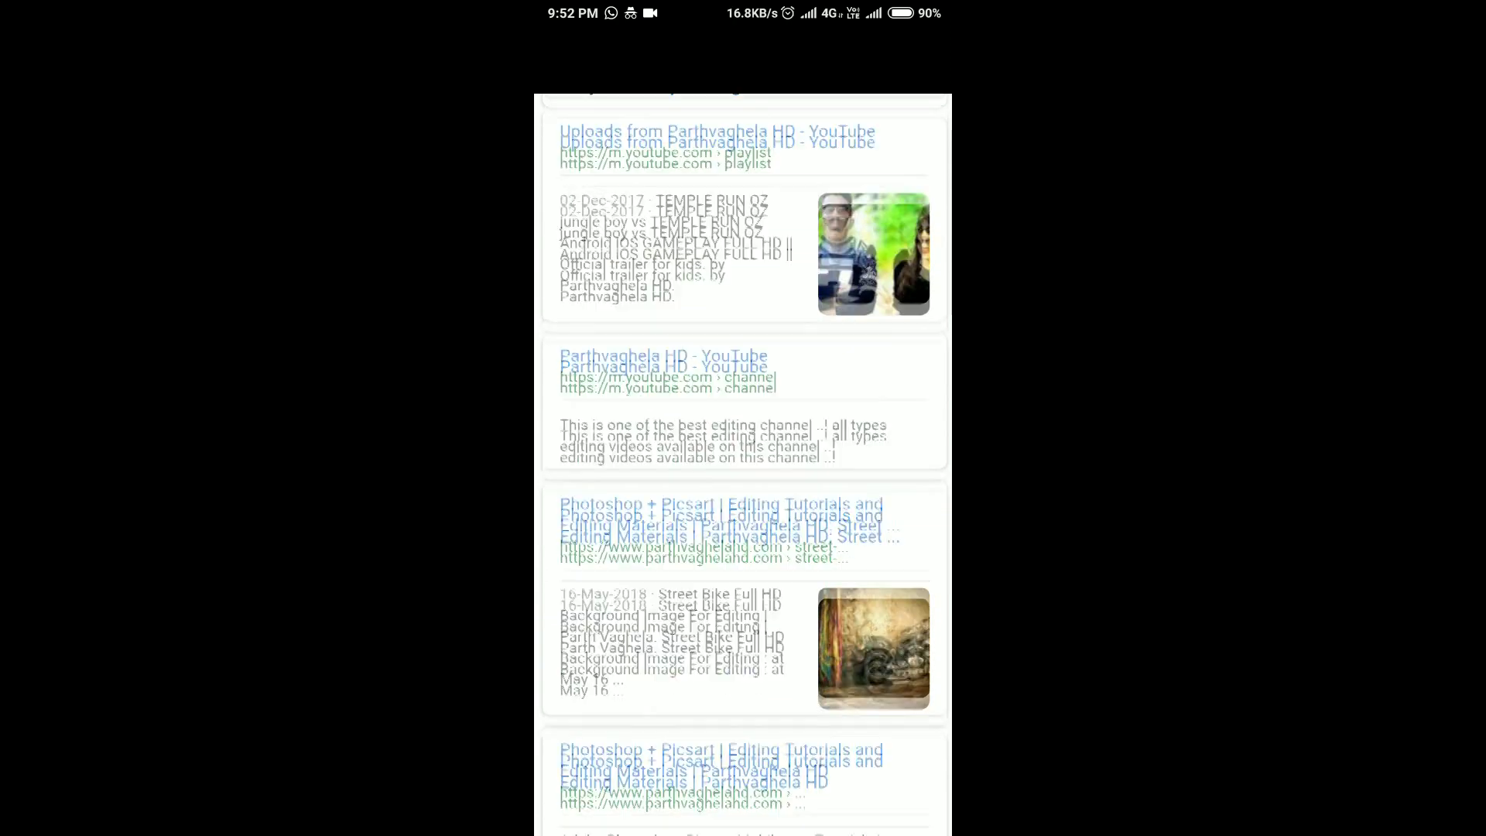
pyautogui.scroll(-5, 743, 465)
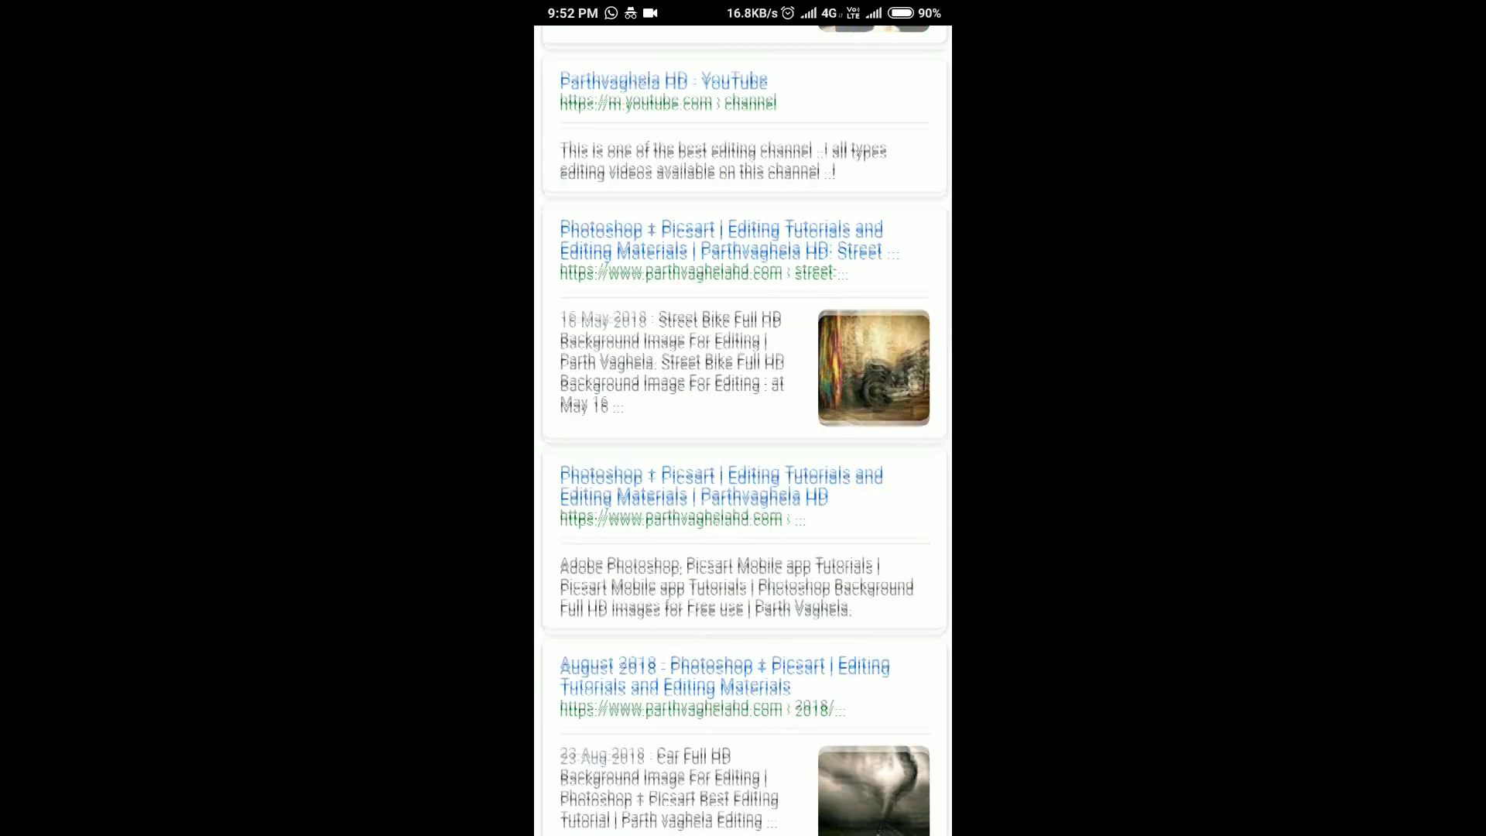
pyautogui.scroll(10, 743, 434)
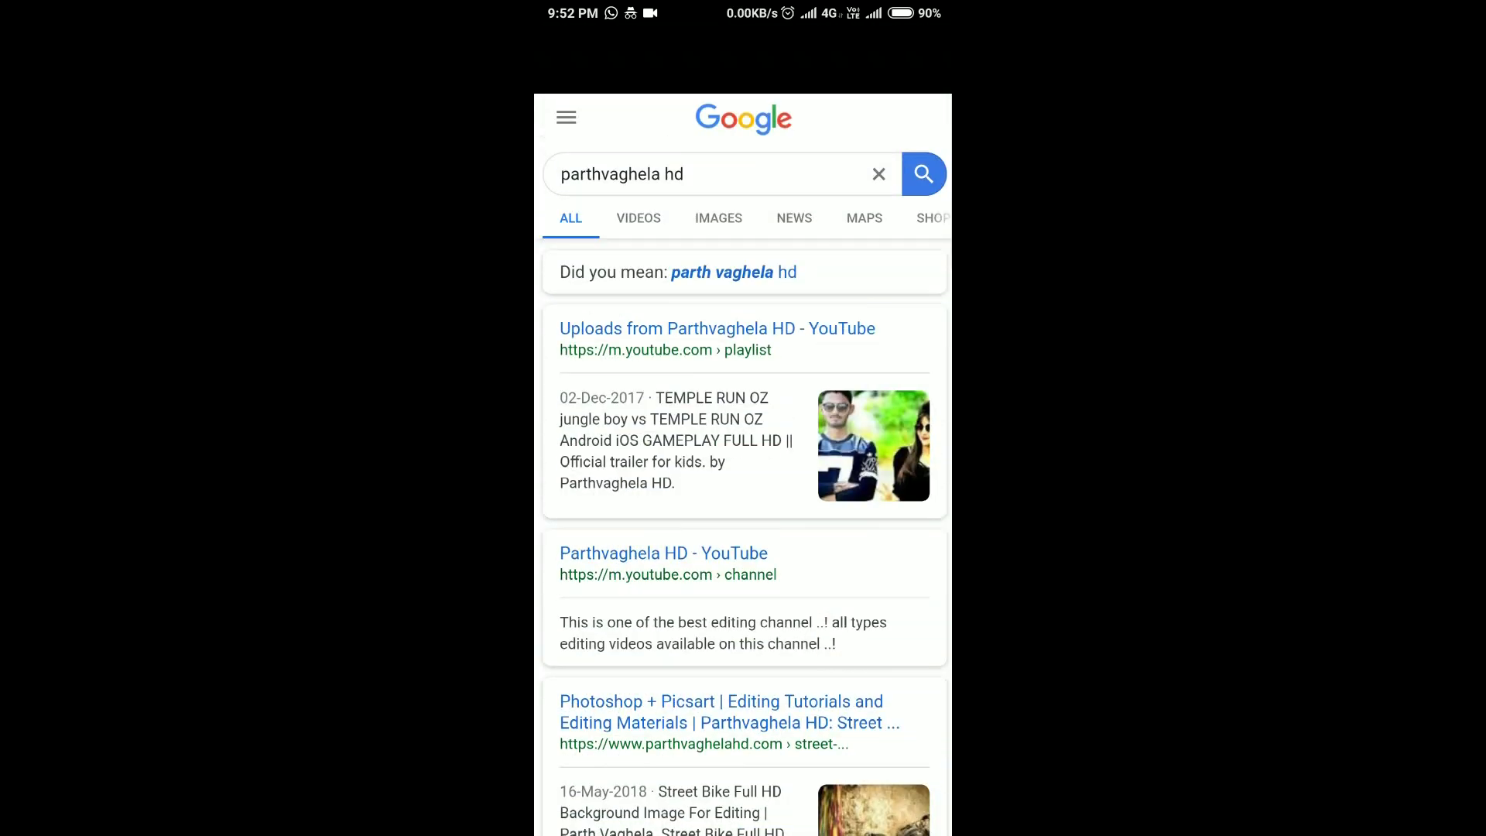
pyautogui.scroll(-4, 743, 434)
pyautogui.scroll(-5, 743, 434)
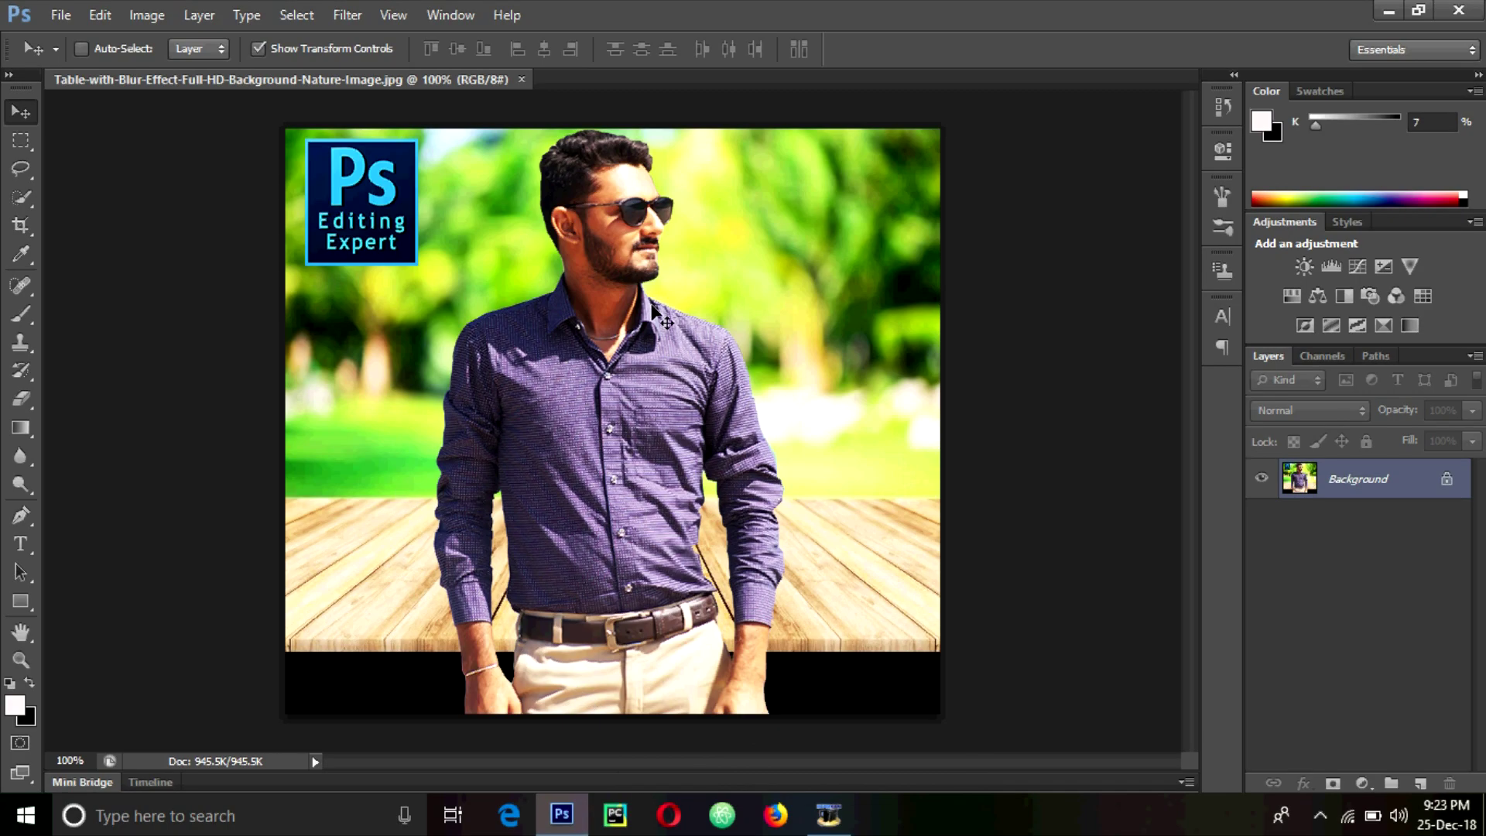
# Open Table-with-Blur-Effect-Full-HD-Background-Nature-Image-01.jpg and compare it with the finished composite image
pyautogui.click(54, 16)
pyautogui.click(70, 59)
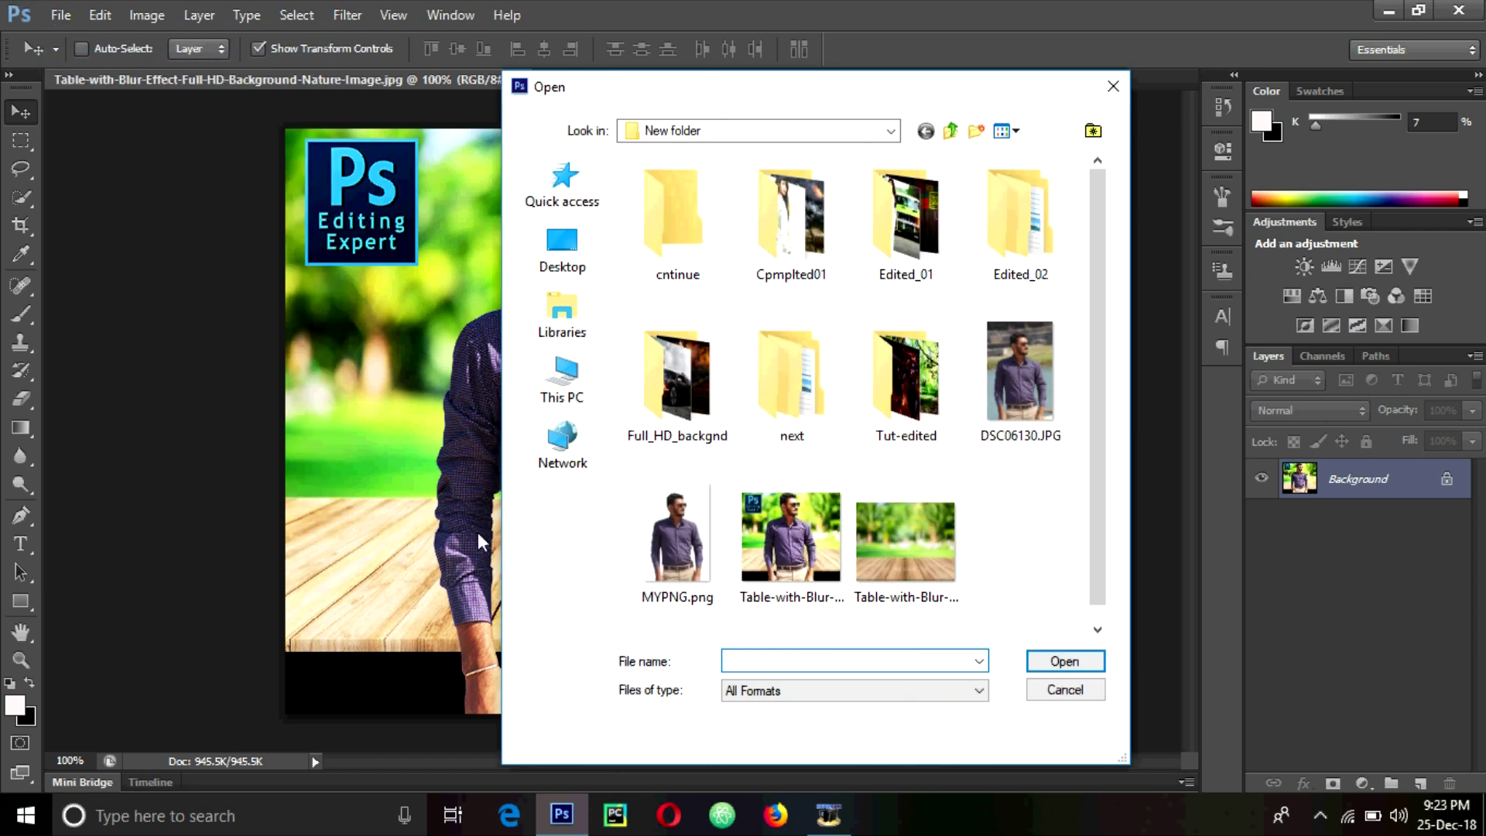
pyautogui.click(929, 571)
pyautogui.click(1062, 661)
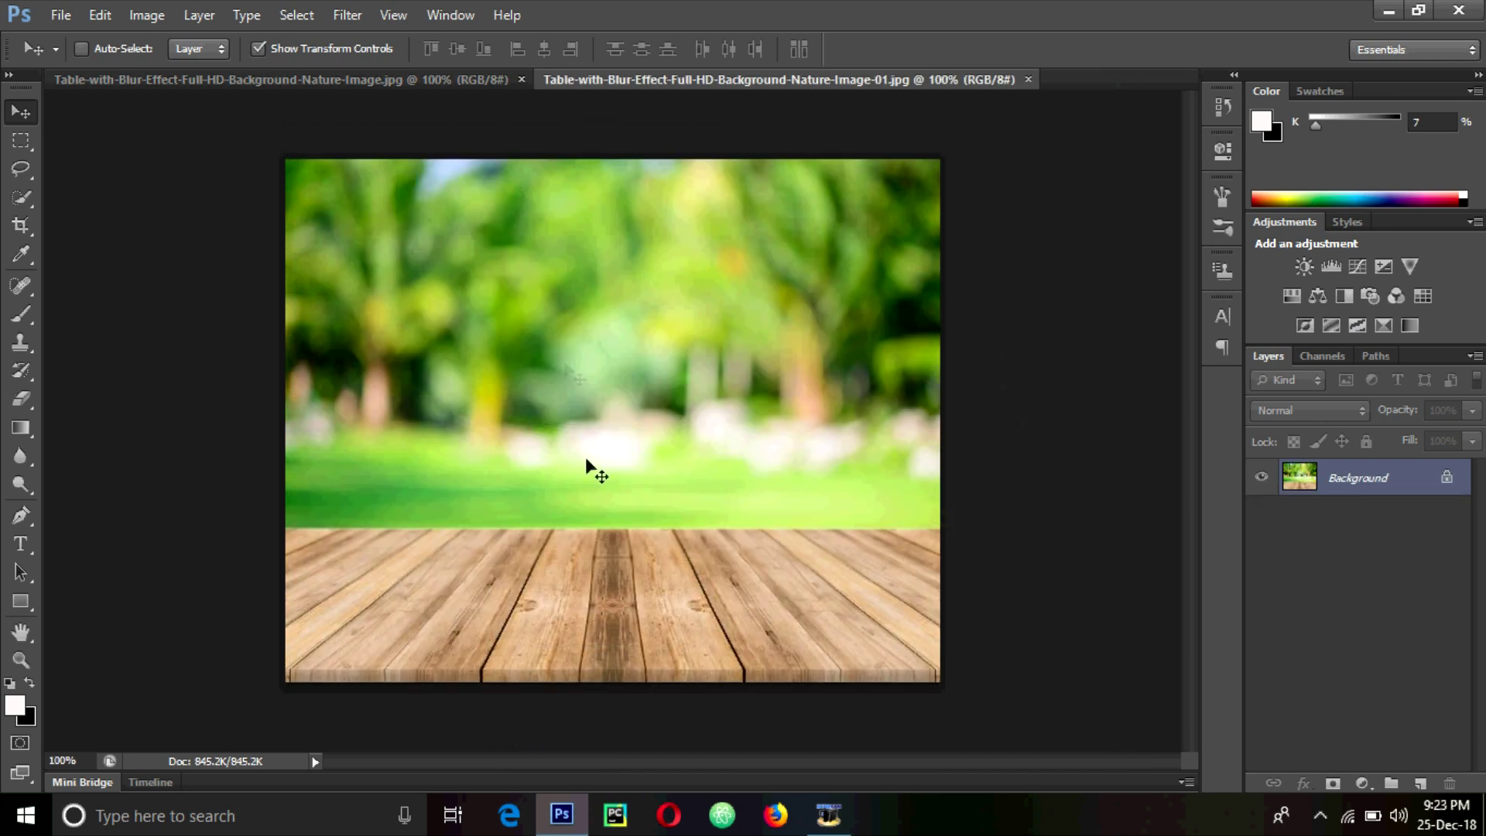
pyautogui.click(401, 81)
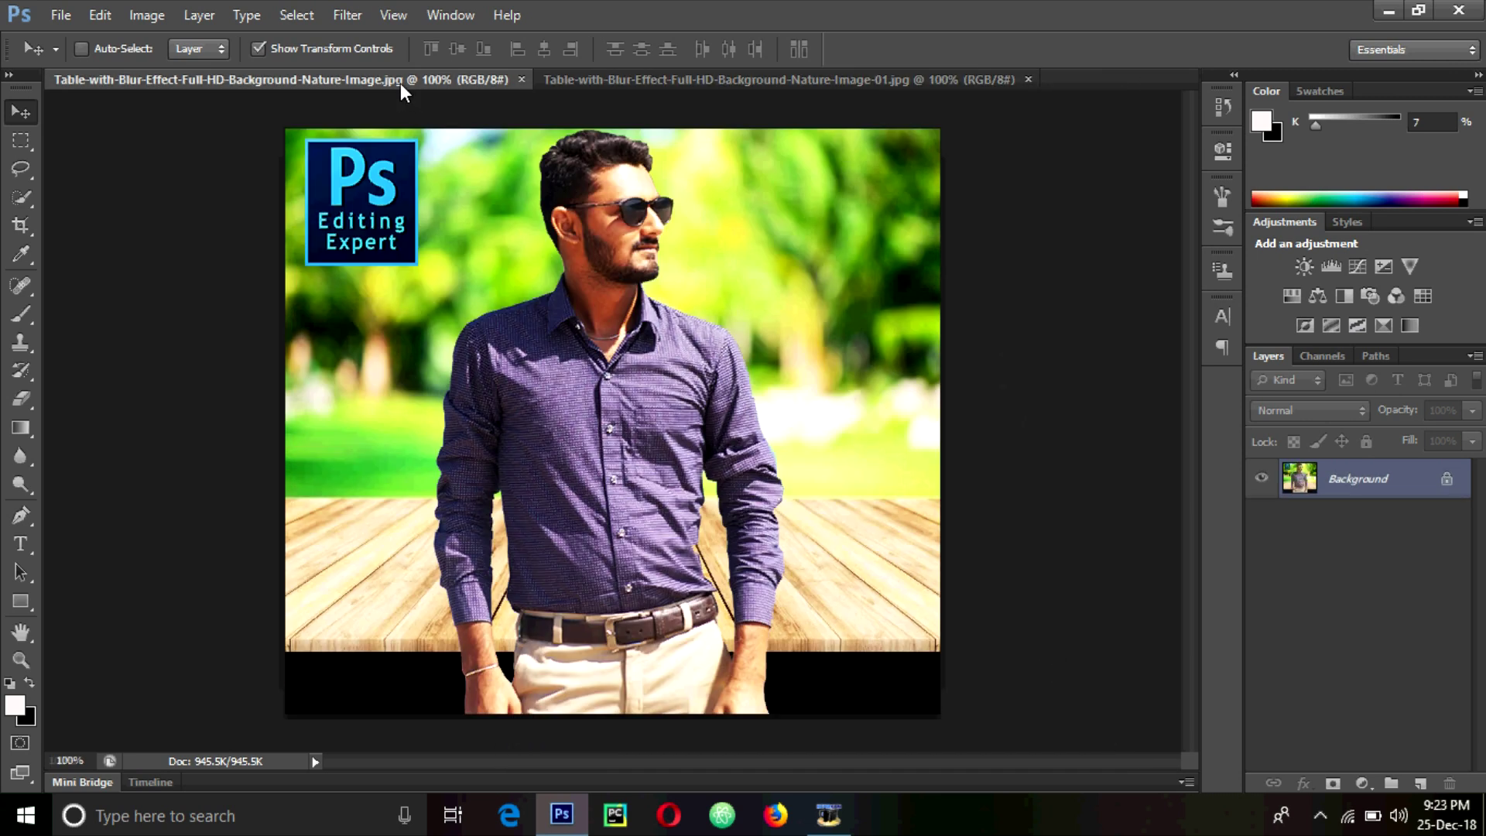
pyautogui.click(671, 80)
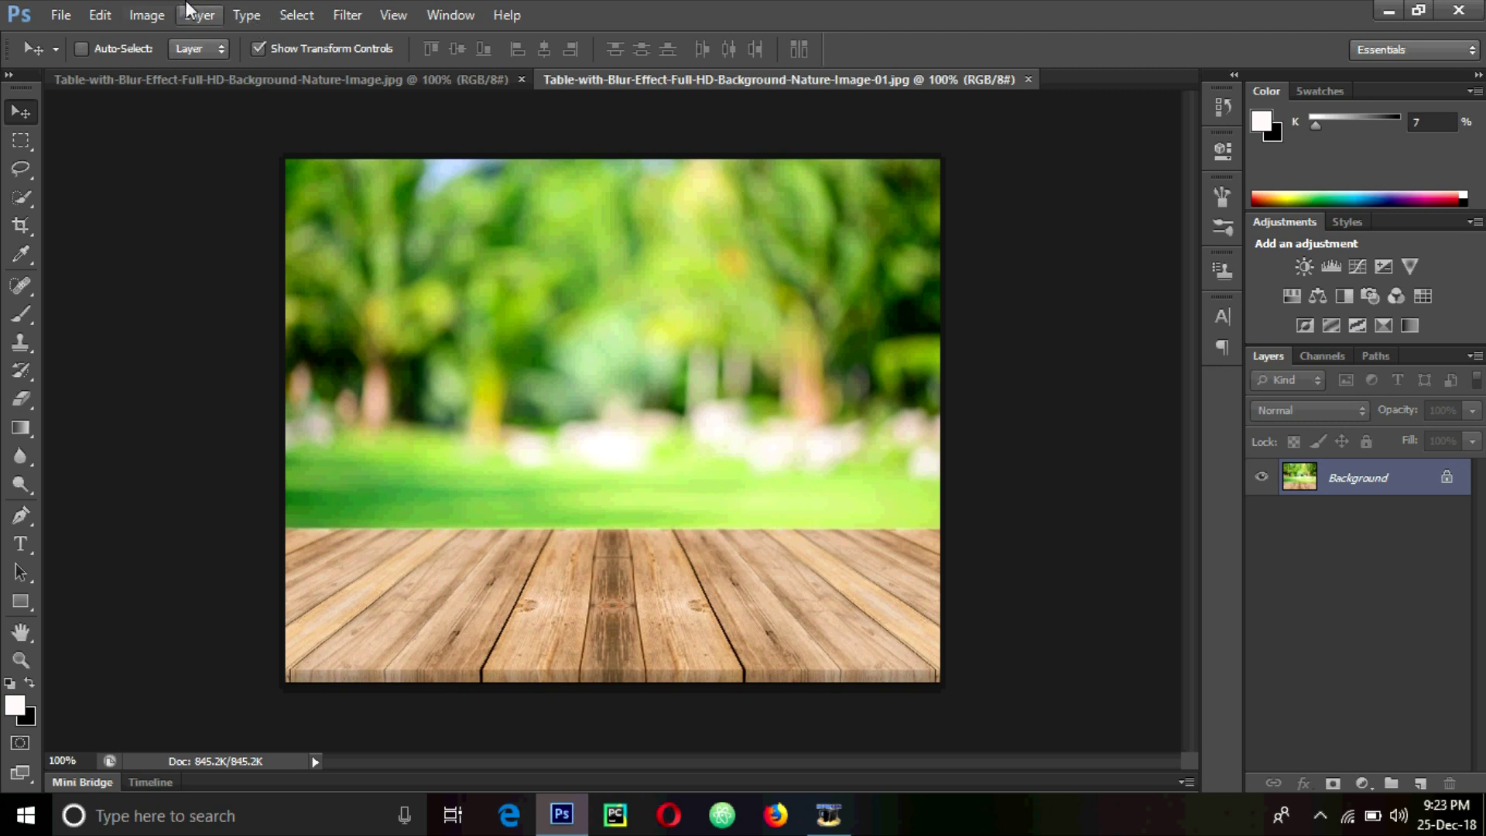
# Place MYPNG.png into the blurred nature background document
pyautogui.click(62, 14)
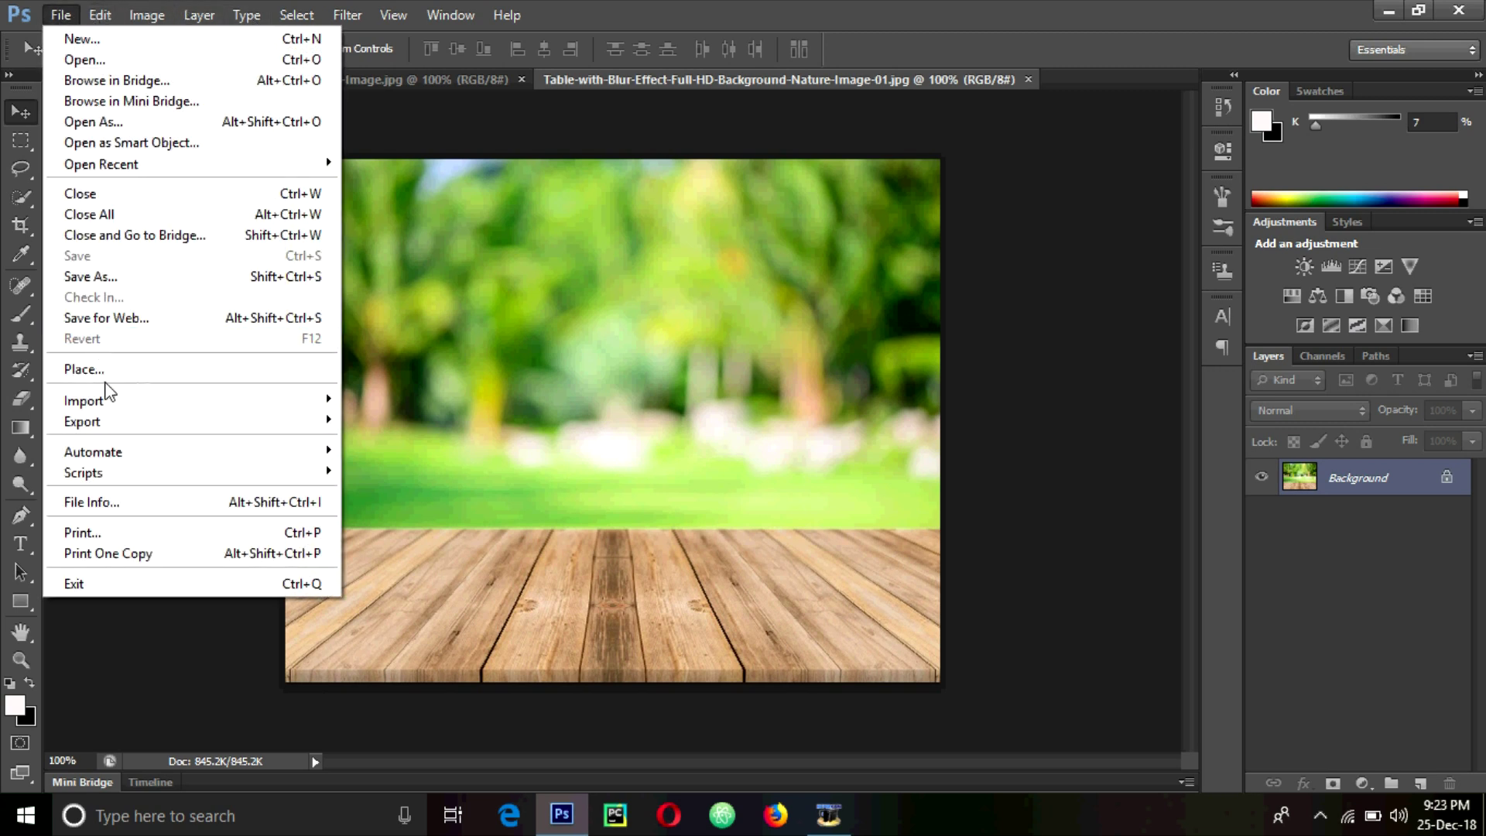
pyautogui.click(151, 369)
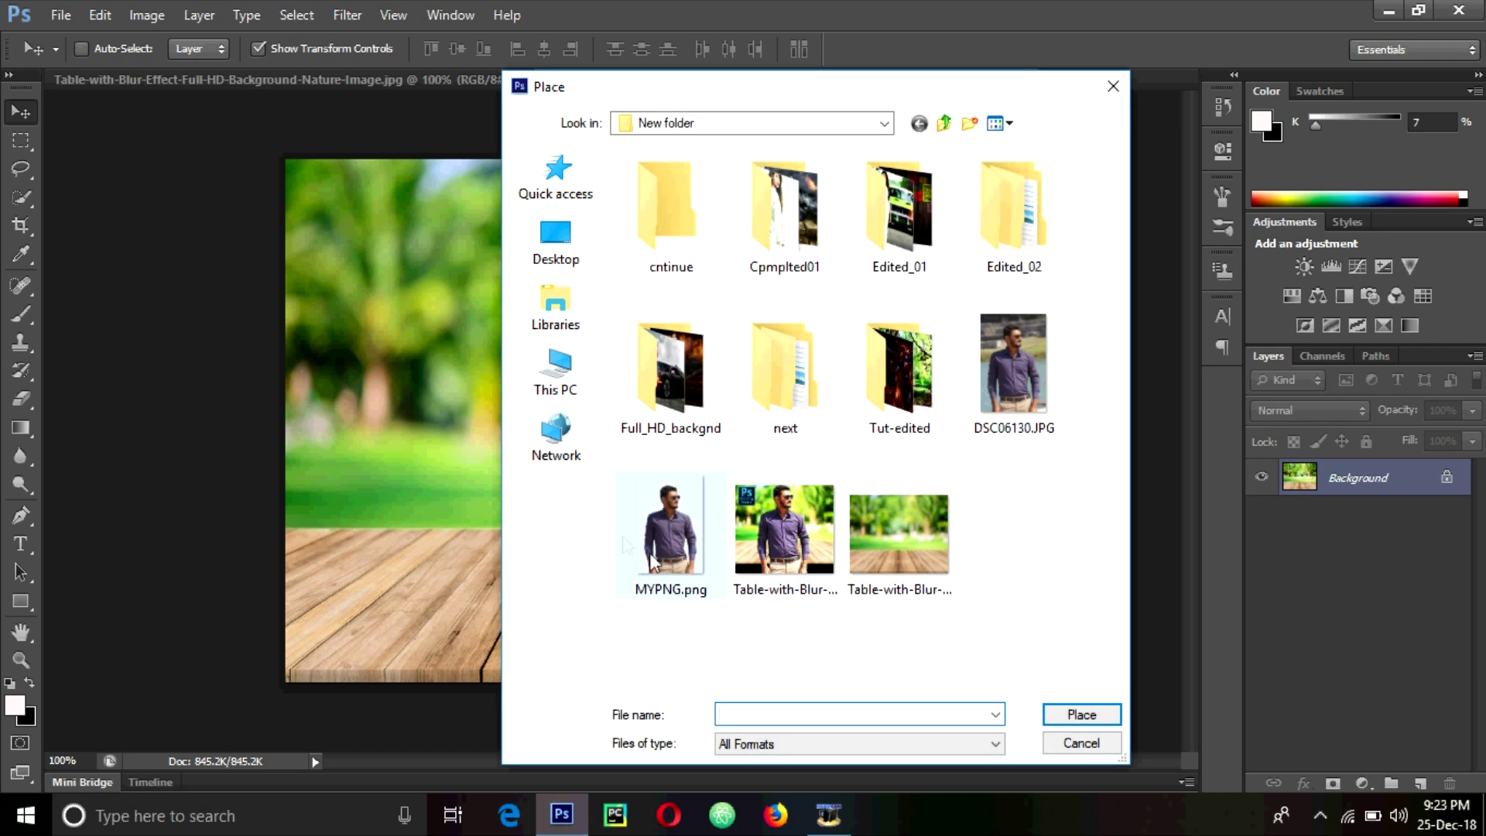
pyautogui.click(665, 531)
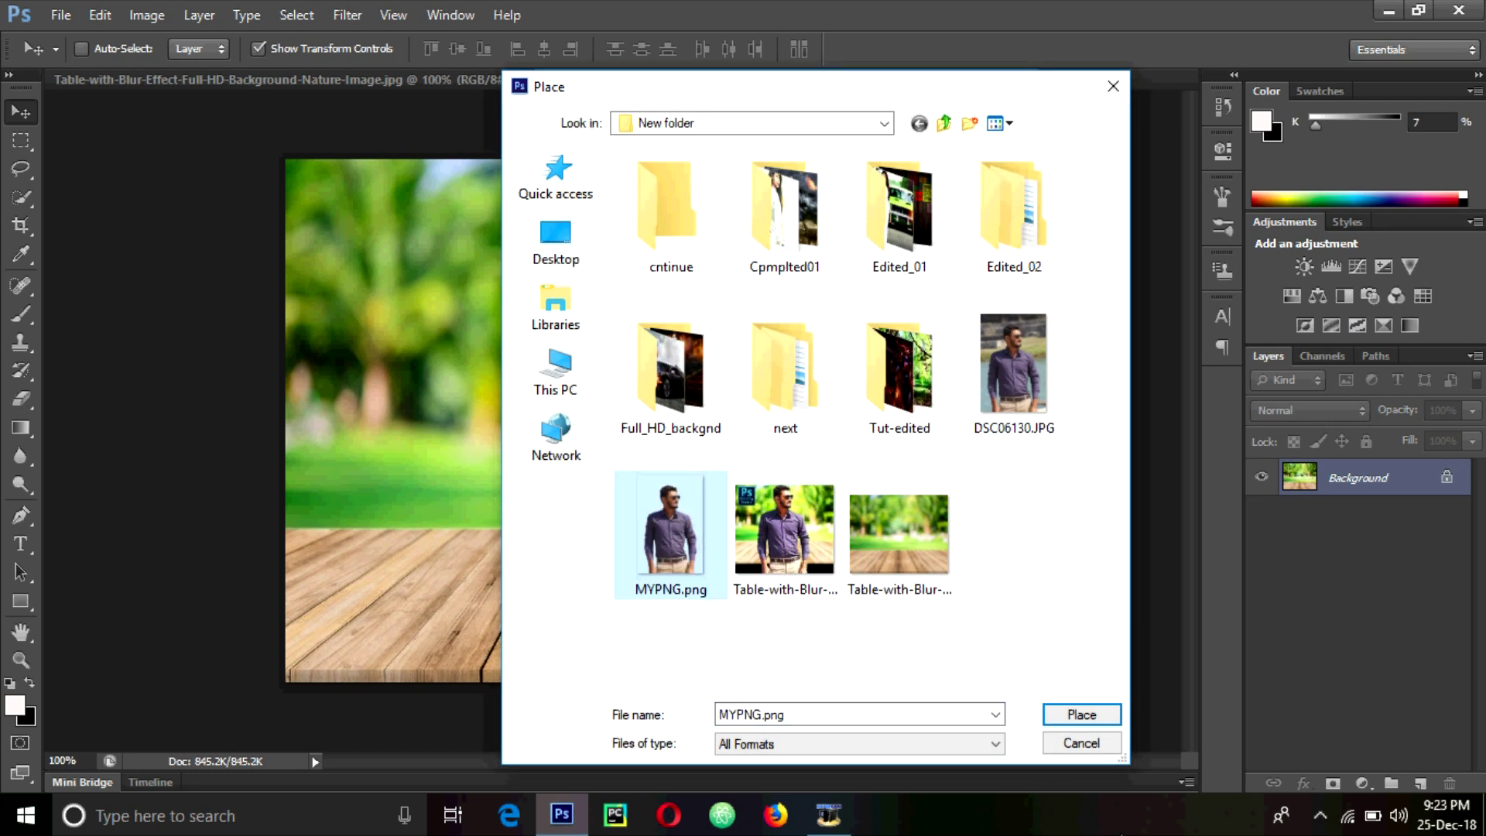
pyautogui.click(1082, 714)
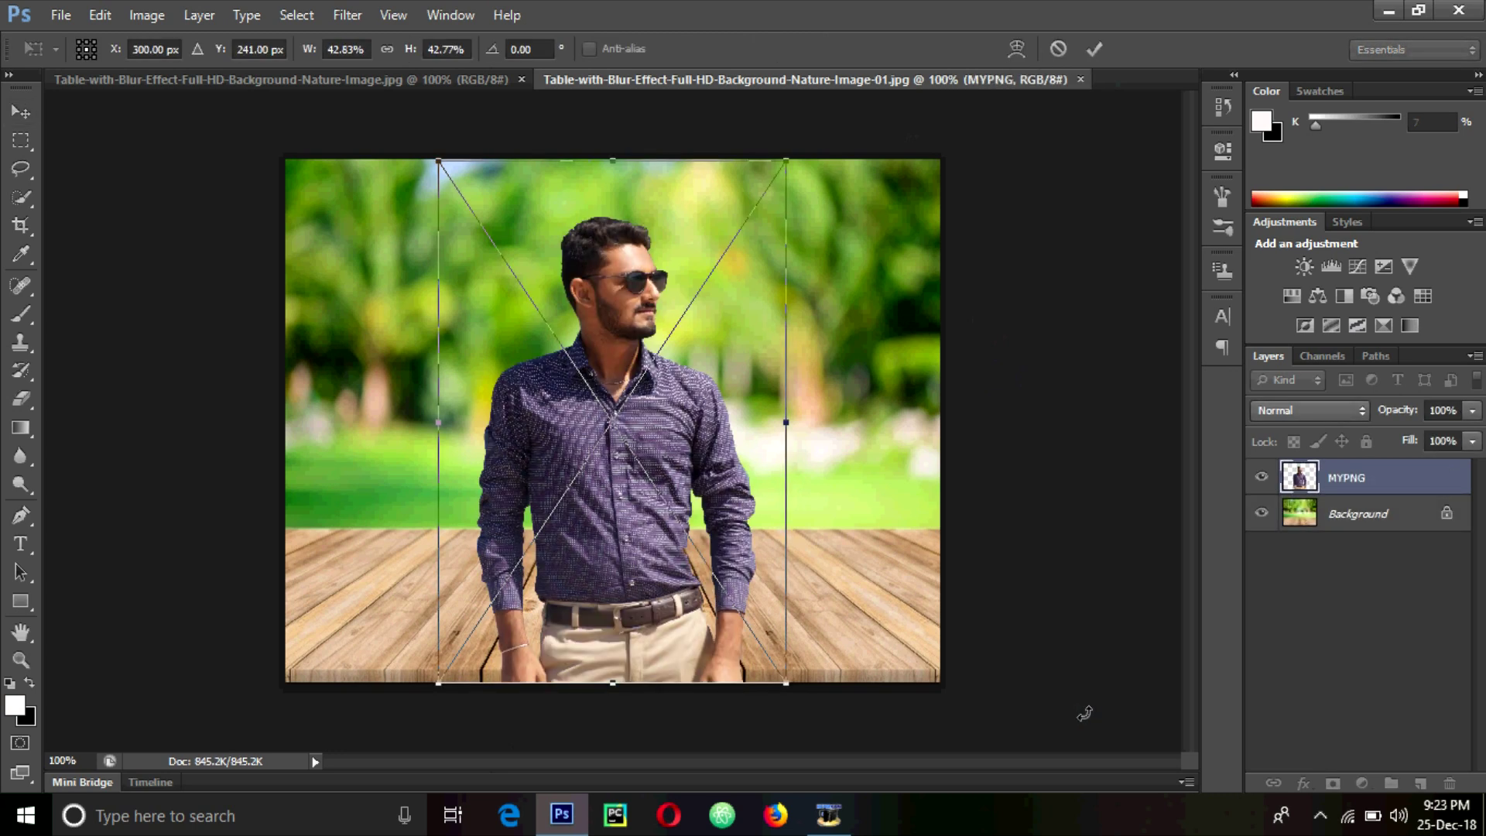
# Enlarge the placed man to about 49% width and 51% height, position him at about X 280.5, Y 223 px, and commit the transform
pyautogui.moveTo(715, 481)
pyautogui.mouseDown()
pyautogui.moveTo(712, 507)
pyautogui.moveTo(713, 456)
pyautogui.moveTo(711, 480)
pyautogui.mouseUp()
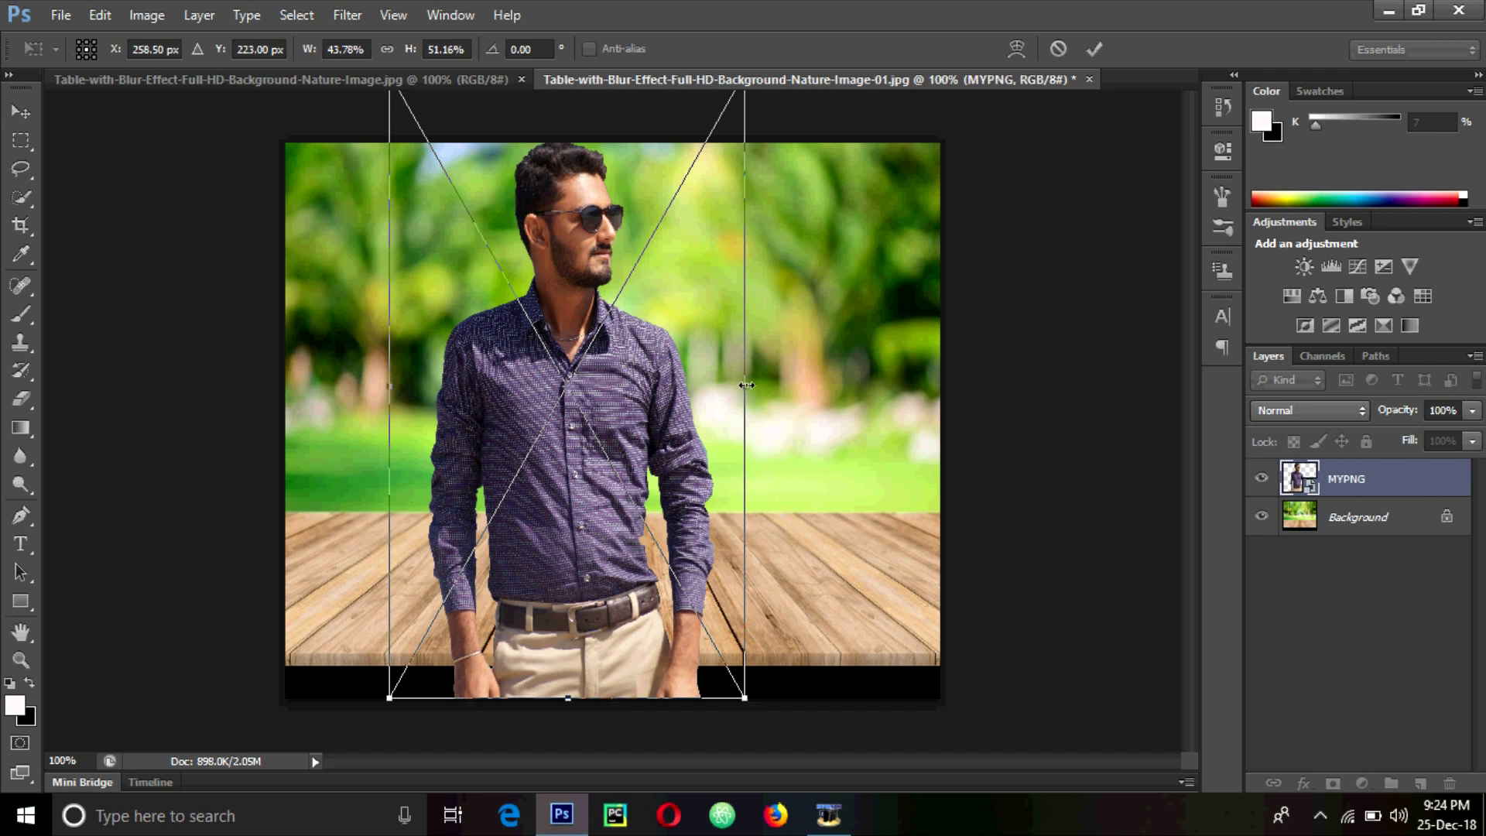
pyautogui.moveTo(750, 387); pyautogui.dragTo(790, 394)
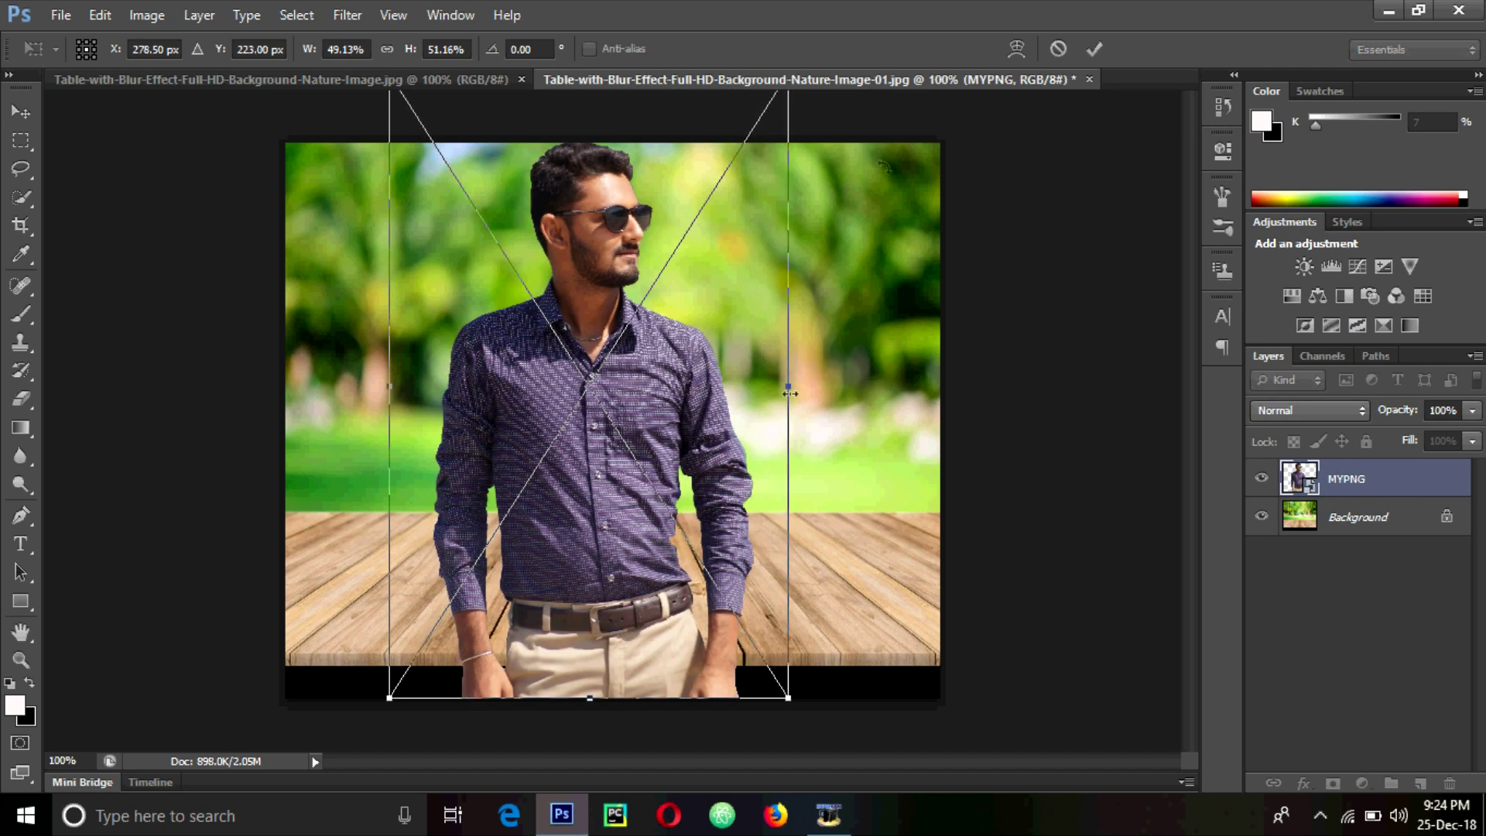
pyautogui.click(1094, 49)
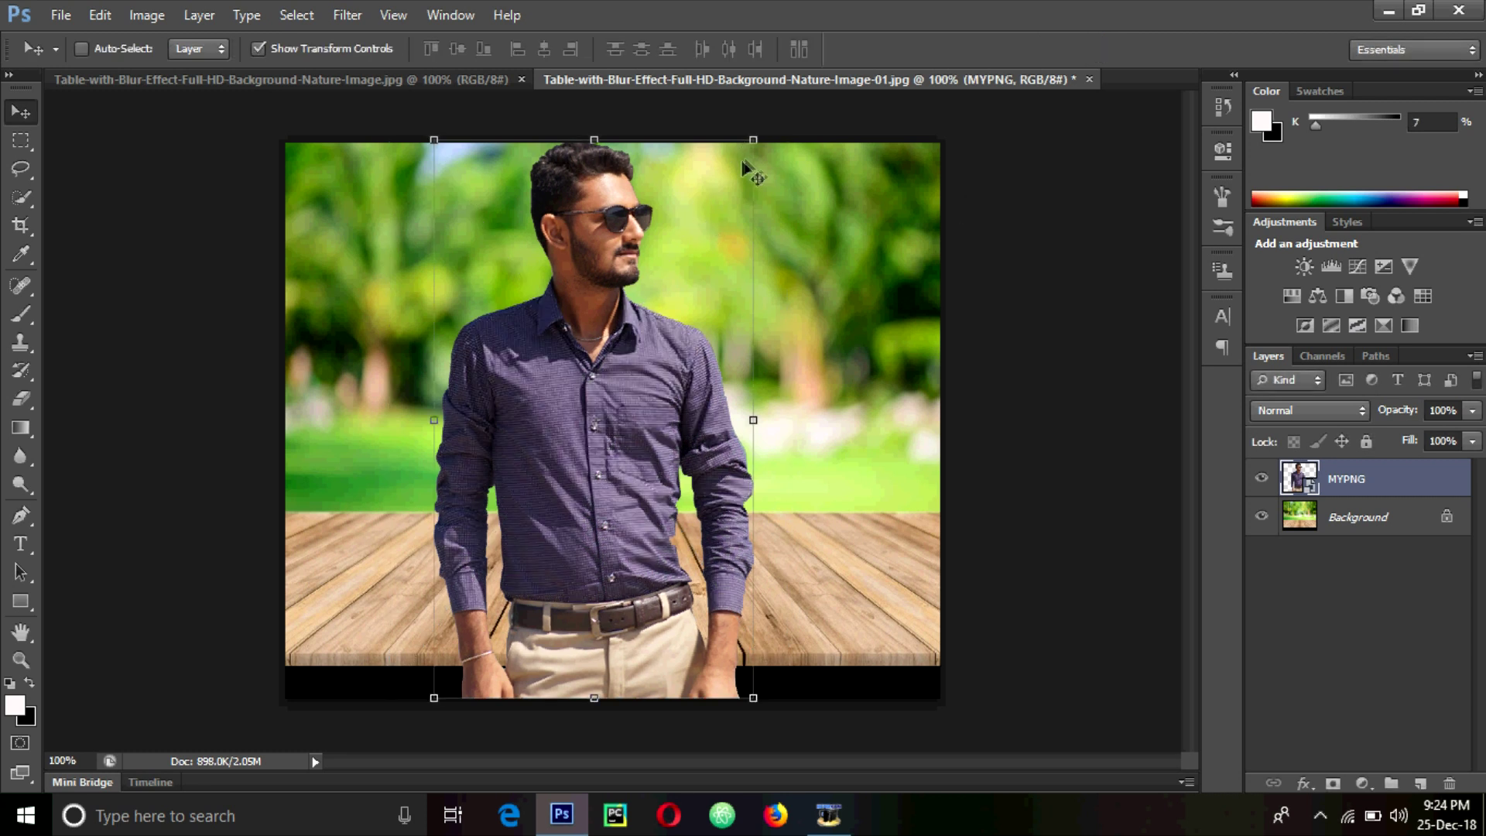
pyautogui.click(755, 140)
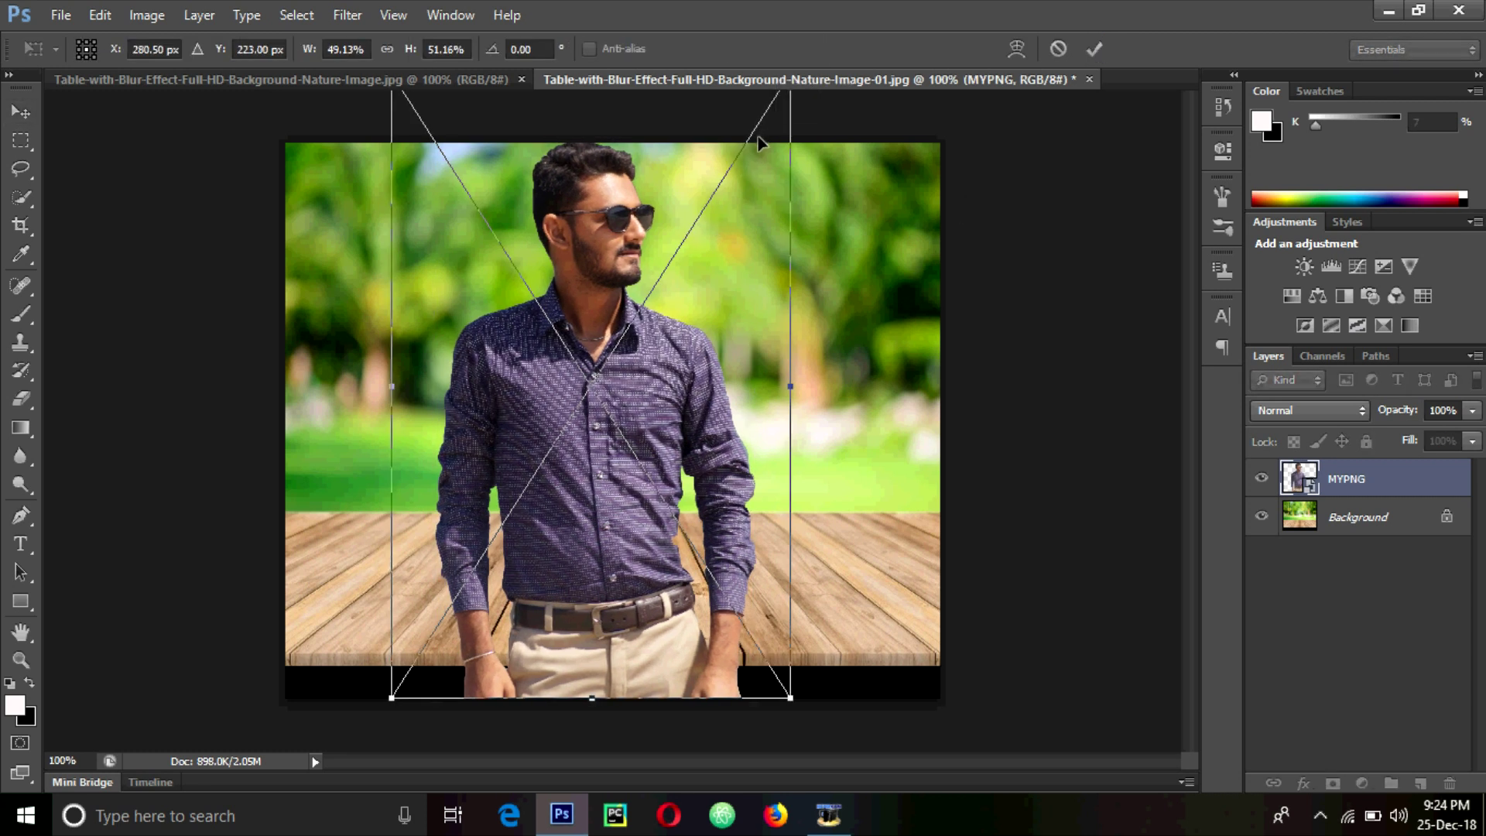
pyautogui.click(1094, 49)
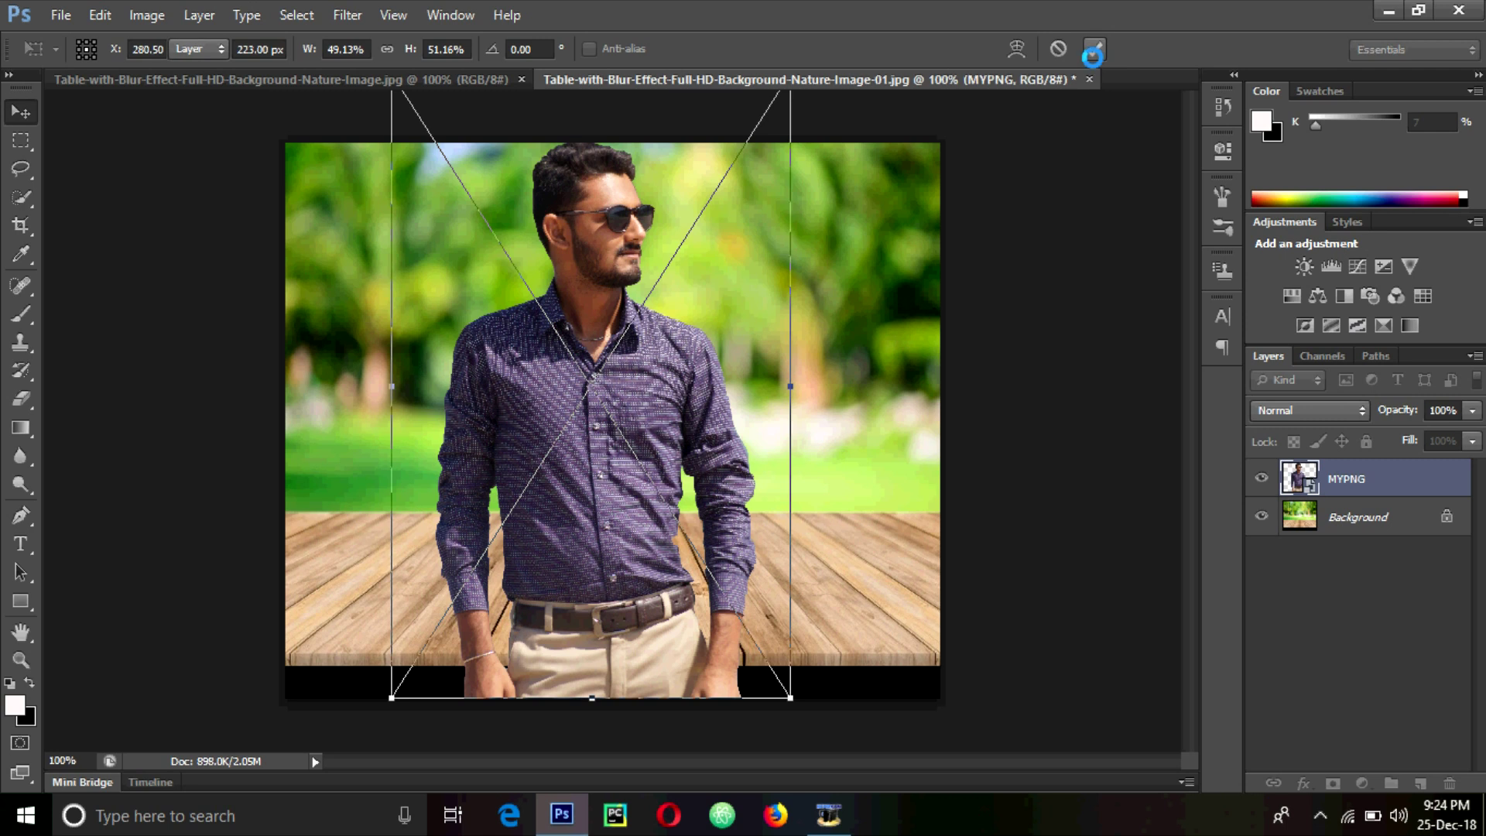
pyautogui.click(22, 144)
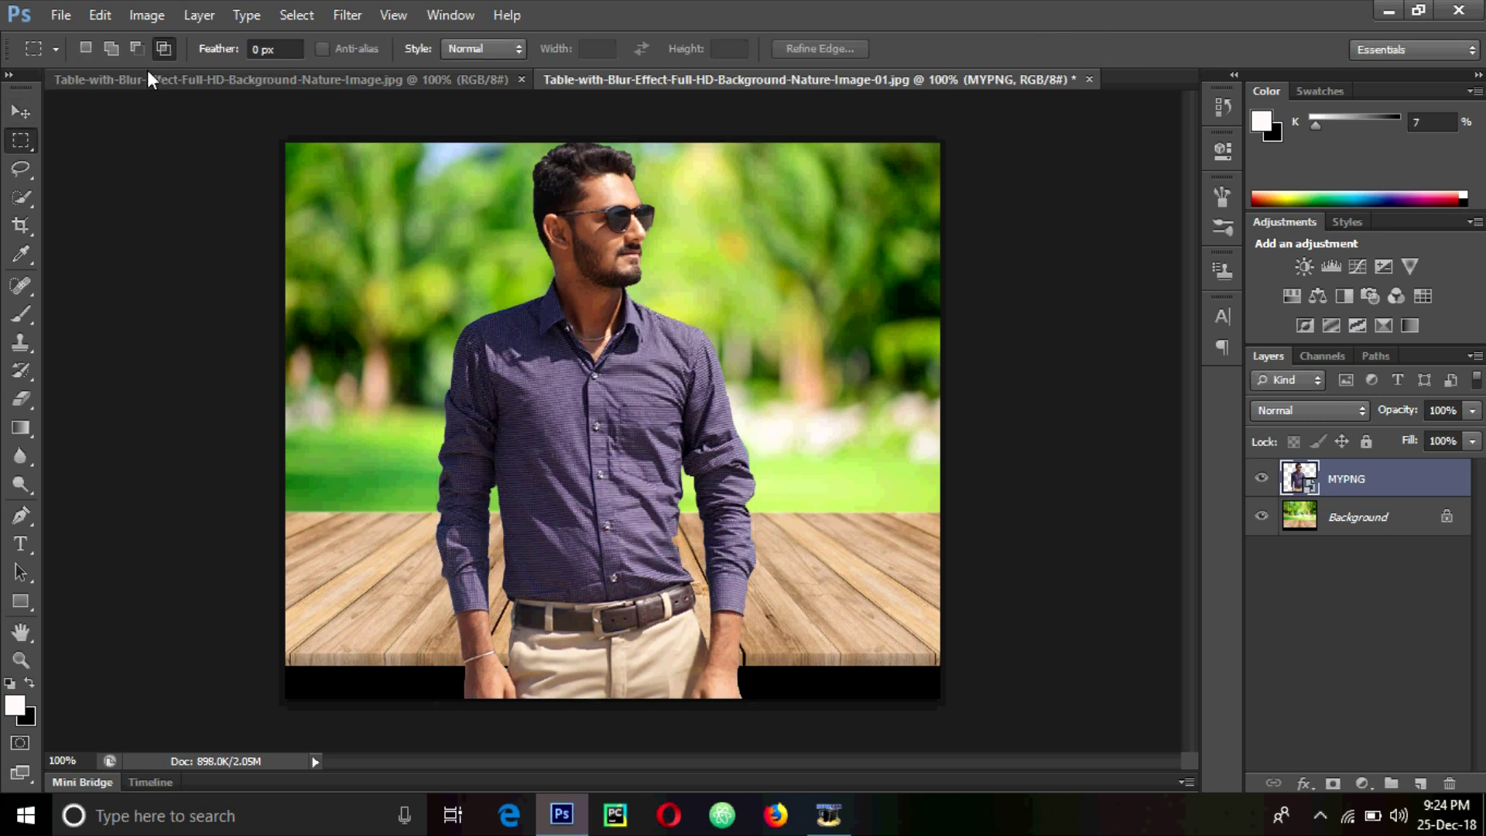
pyautogui.click(66, 14)
pyautogui.moveTo(100, 15)
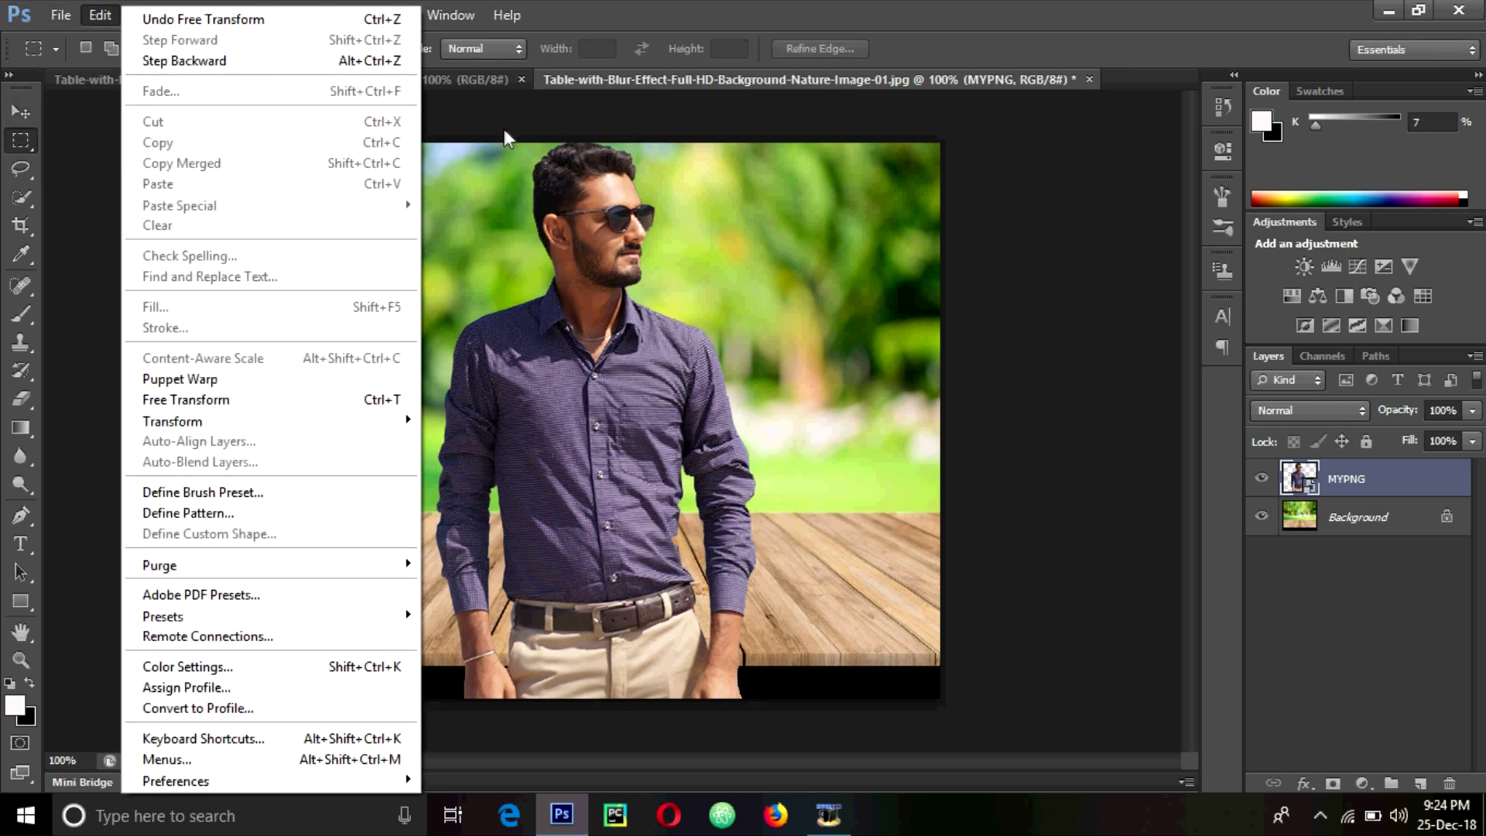
pyautogui.click(983, 149)
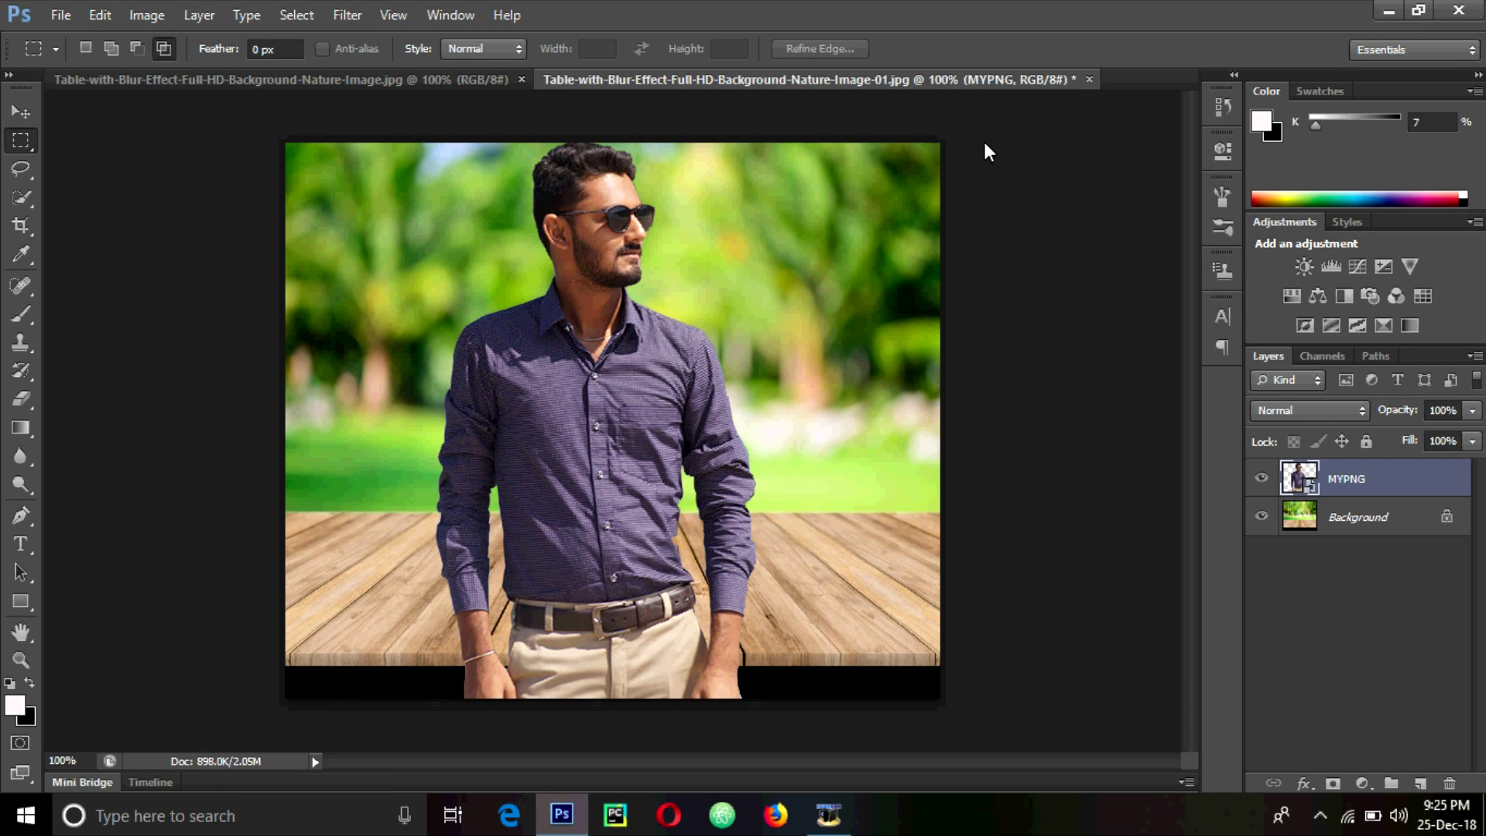
# Add a Curves adjustment layer above the man and pull the curve's midpoint down to darken the whole image
pyautogui.click(1360, 268)
pyautogui.moveTo(1048, 370); pyautogui.dragTo(1068, 398)
# Choose the Eraser tool, undo the trial erasing on the Curves mask and reduce the eraser size to 15 px
pyautogui.click(21, 399)
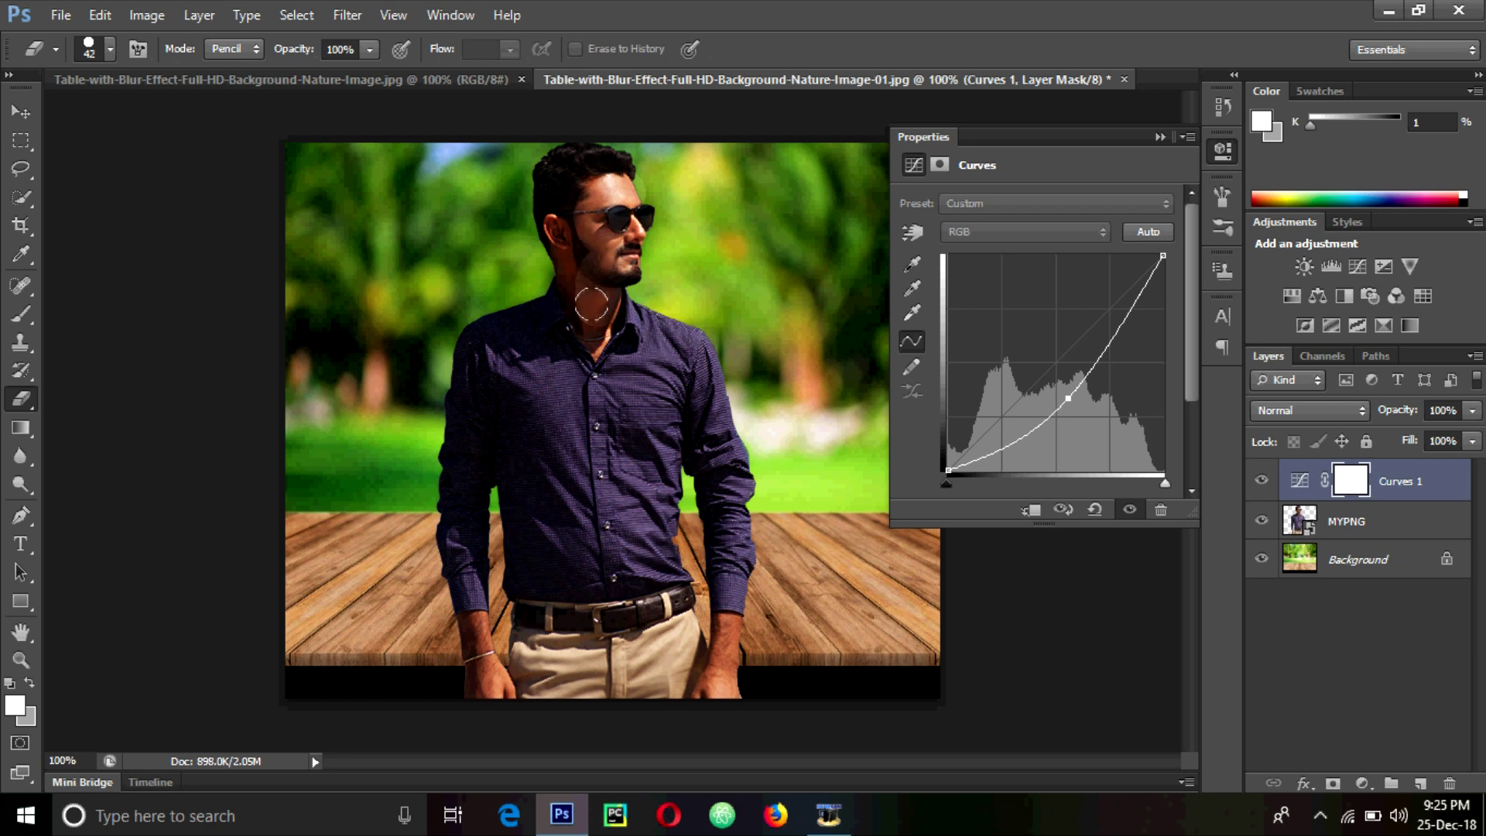
pyautogui.hotkey('ctrl', 'z')
pyautogui.hotkey('ctrl', 'z')
pyautogui.hotkey('ctrl', 'z')
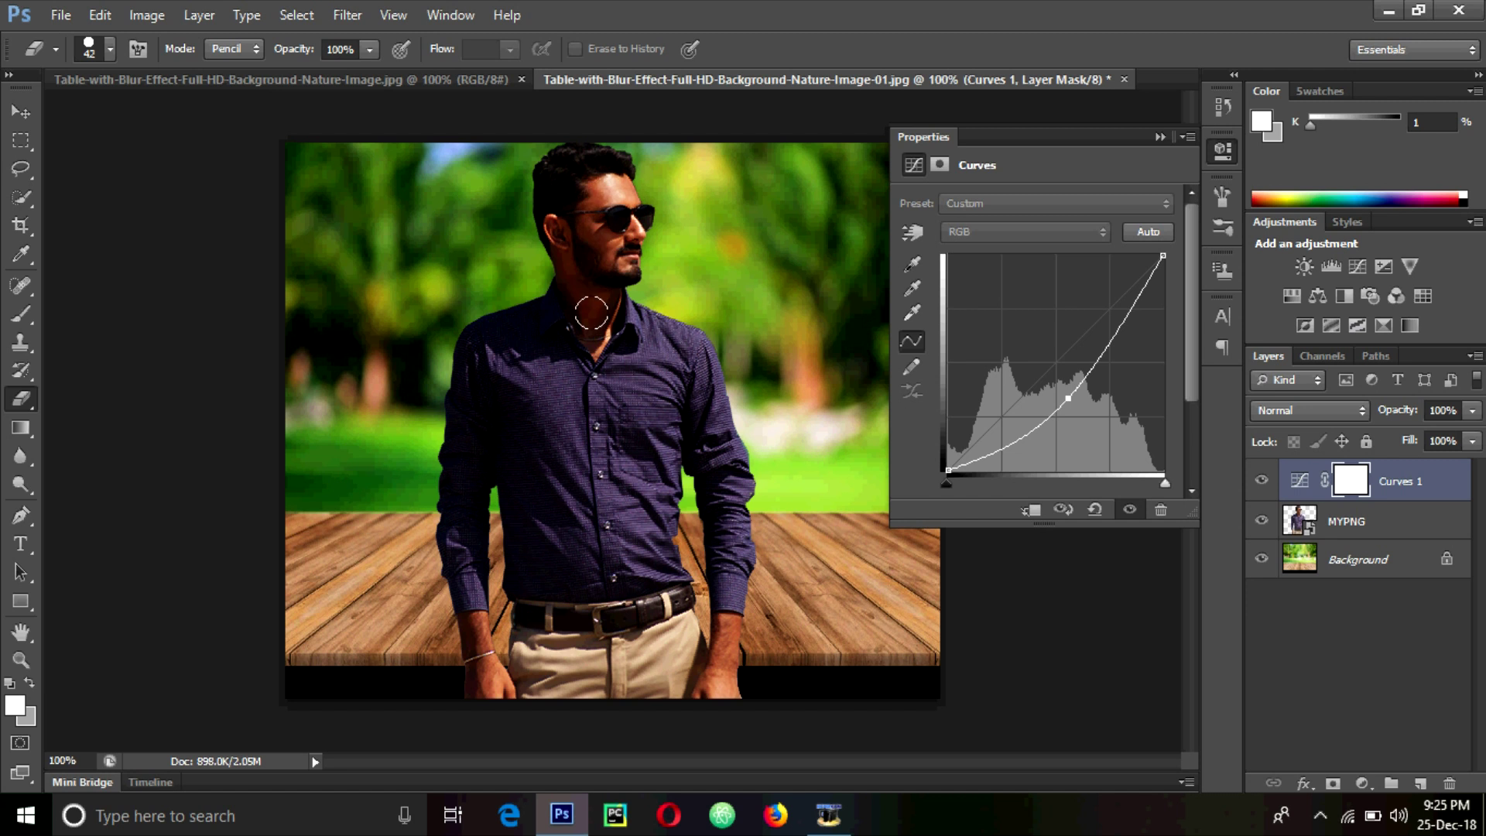
pyautogui.click(110, 49)
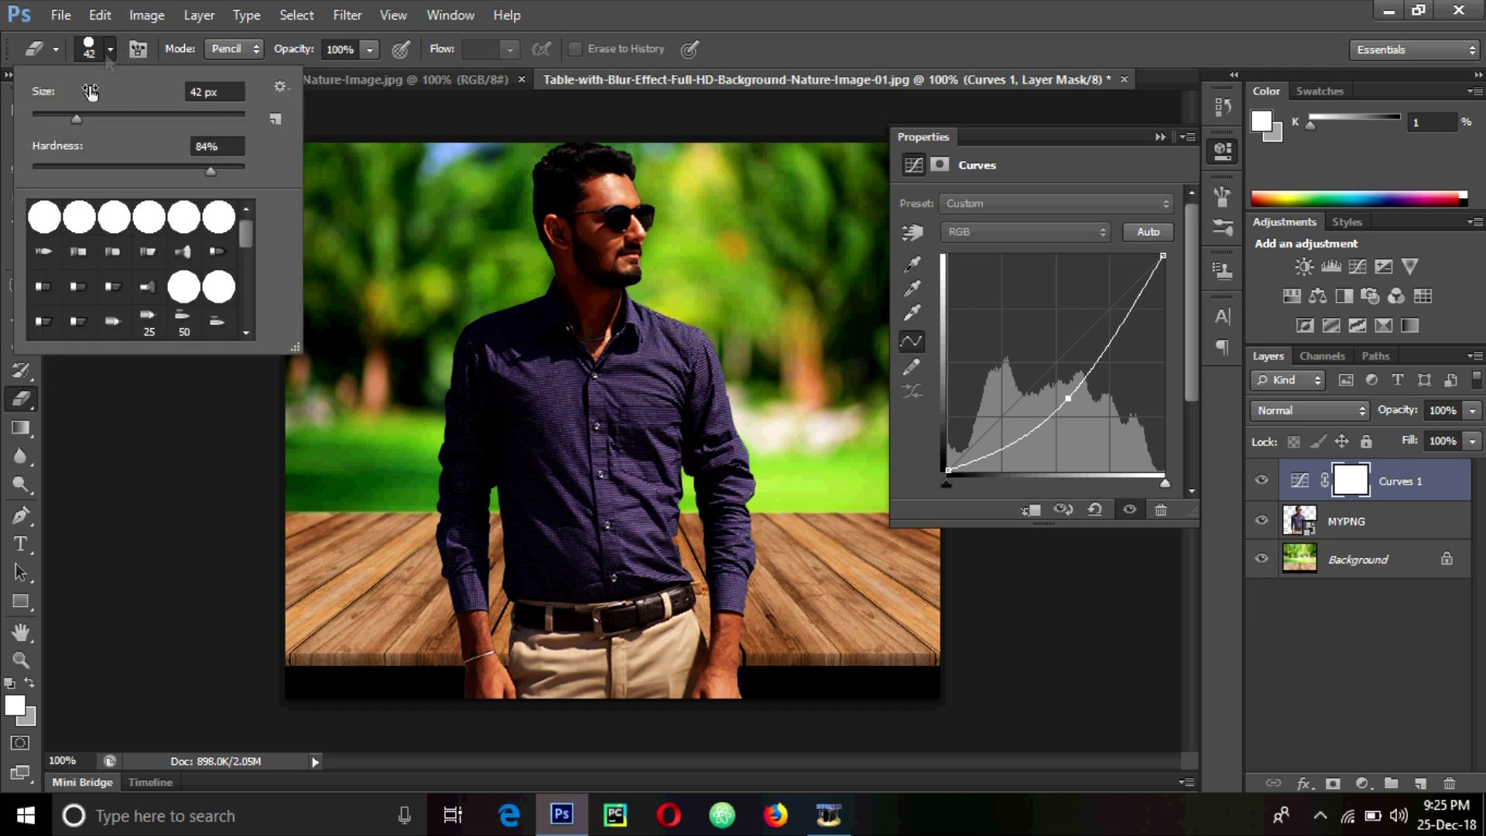
pyautogui.moveTo(60, 116); pyautogui.dragTo(49, 115)
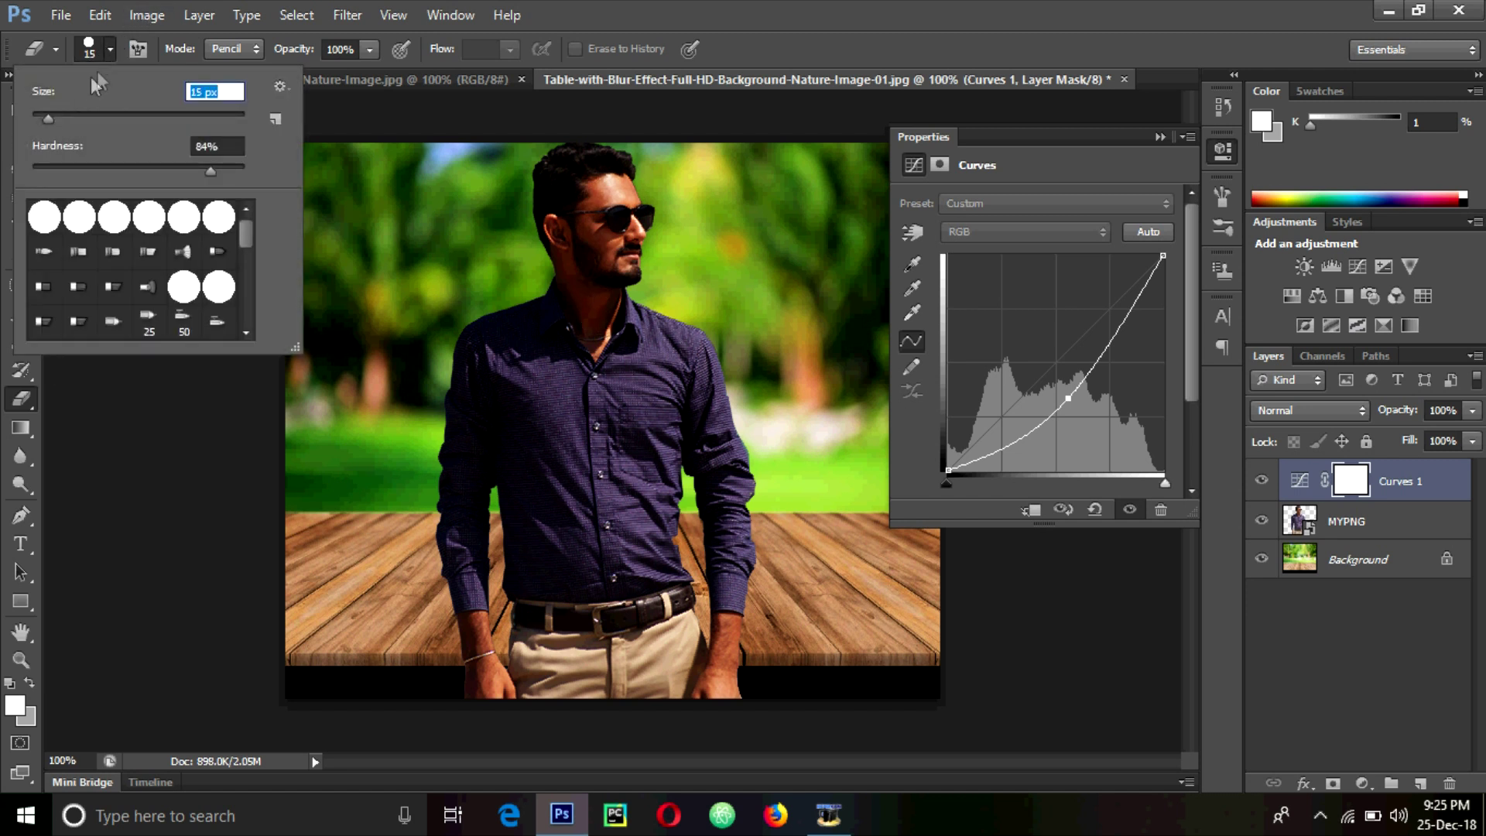
pyautogui.click(110, 50)
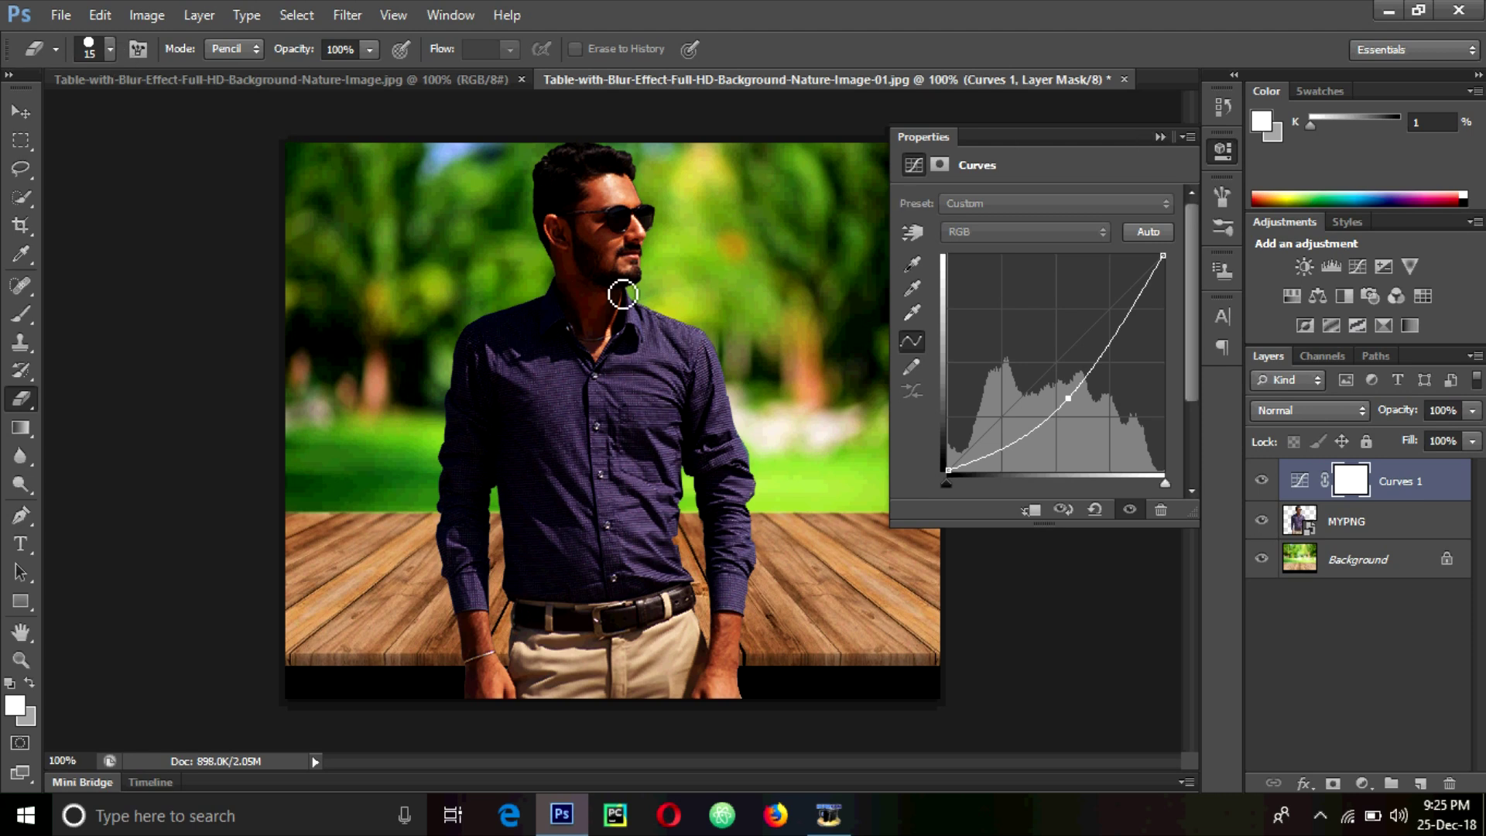
# Erase the Curves layer mask over the man's face to bring back its original brightness
pyautogui.hotkey('ctrl', '+')
pyautogui.hotkey('ctrl', '+')
pyautogui.scroll(10, 606, 277)
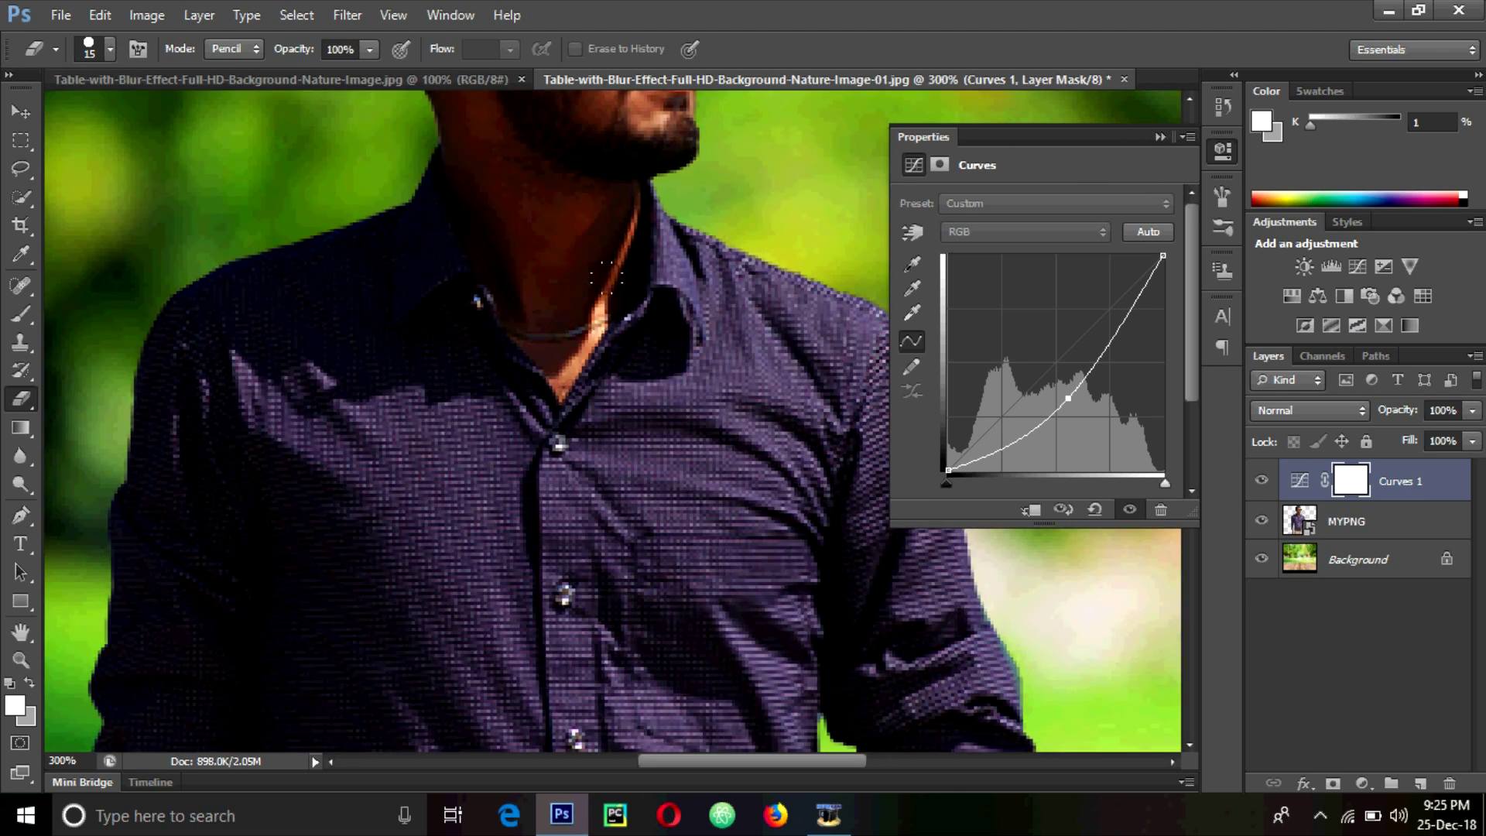
pyautogui.moveTo(558, 332)
pyautogui.mouseDown()
pyautogui.moveTo(550, 286)
pyautogui.moveTo(584, 305)
pyautogui.moveTo(580, 285)
pyautogui.moveTo(613, 277)
pyautogui.moveTo(660, 319)
pyautogui.moveTo(645, 282)
pyautogui.moveTo(669, 332)
pyautogui.moveTo(603, 317)
pyautogui.moveTo(531, 341)
pyautogui.moveTo(517, 352)
pyautogui.moveTo(524, 404)
pyautogui.moveTo(512, 391)
pyautogui.moveTo(514, 364)
pyautogui.moveTo(539, 412)
pyautogui.moveTo(555, 389)
pyautogui.moveTo(569, 419)
pyautogui.moveTo(555, 430)
pyautogui.moveTo(516, 411)
pyautogui.moveTo(556, 436)
pyautogui.moveTo(630, 446)
pyautogui.moveTo(660, 445)
pyautogui.moveTo(677, 417)
pyautogui.moveTo(689, 449)
pyautogui.mouseUp()
pyautogui.moveTo(558, 465)
pyautogui.mouseDown()
pyautogui.moveTo(601, 466)
pyautogui.moveTo(594, 503)
pyautogui.moveTo(522, 428)
pyautogui.mouseUp()
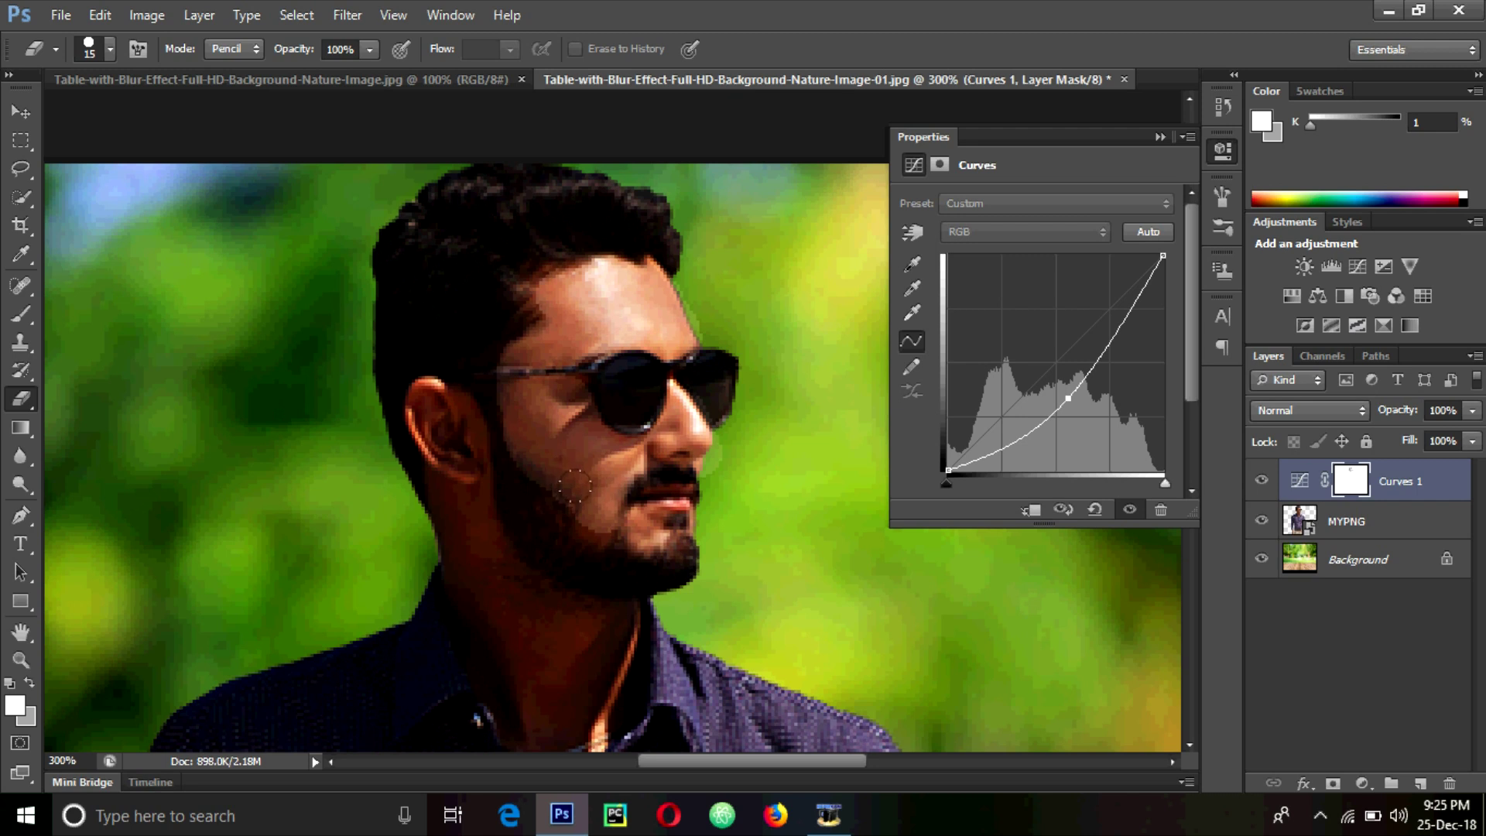
# Erase the Curves layer mask over the man's neck and open collar to restore the skin's original brightness
pyautogui.hotkey('ctrl', '1')
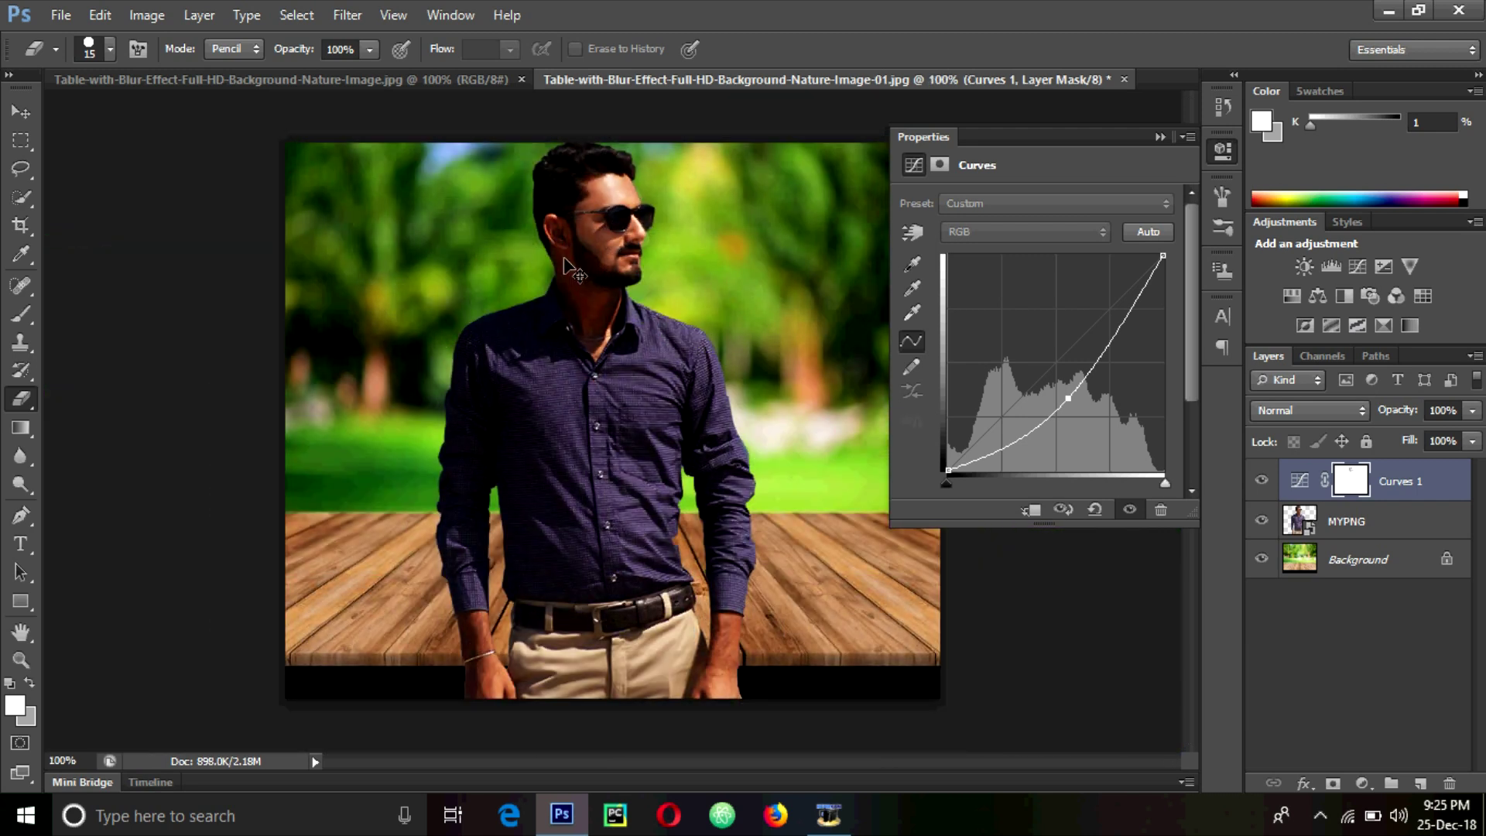
pyautogui.moveTo(604, 265)
pyautogui.mouseDown()
pyautogui.moveTo(646, 288)
pyautogui.moveTo(627, 312)
pyautogui.moveTo(633, 274)
pyautogui.moveTo(635, 305)
pyautogui.moveTo(640, 238)
pyautogui.moveTo(558, 230)
pyautogui.moveTo(595, 302)
pyautogui.mouseUp()
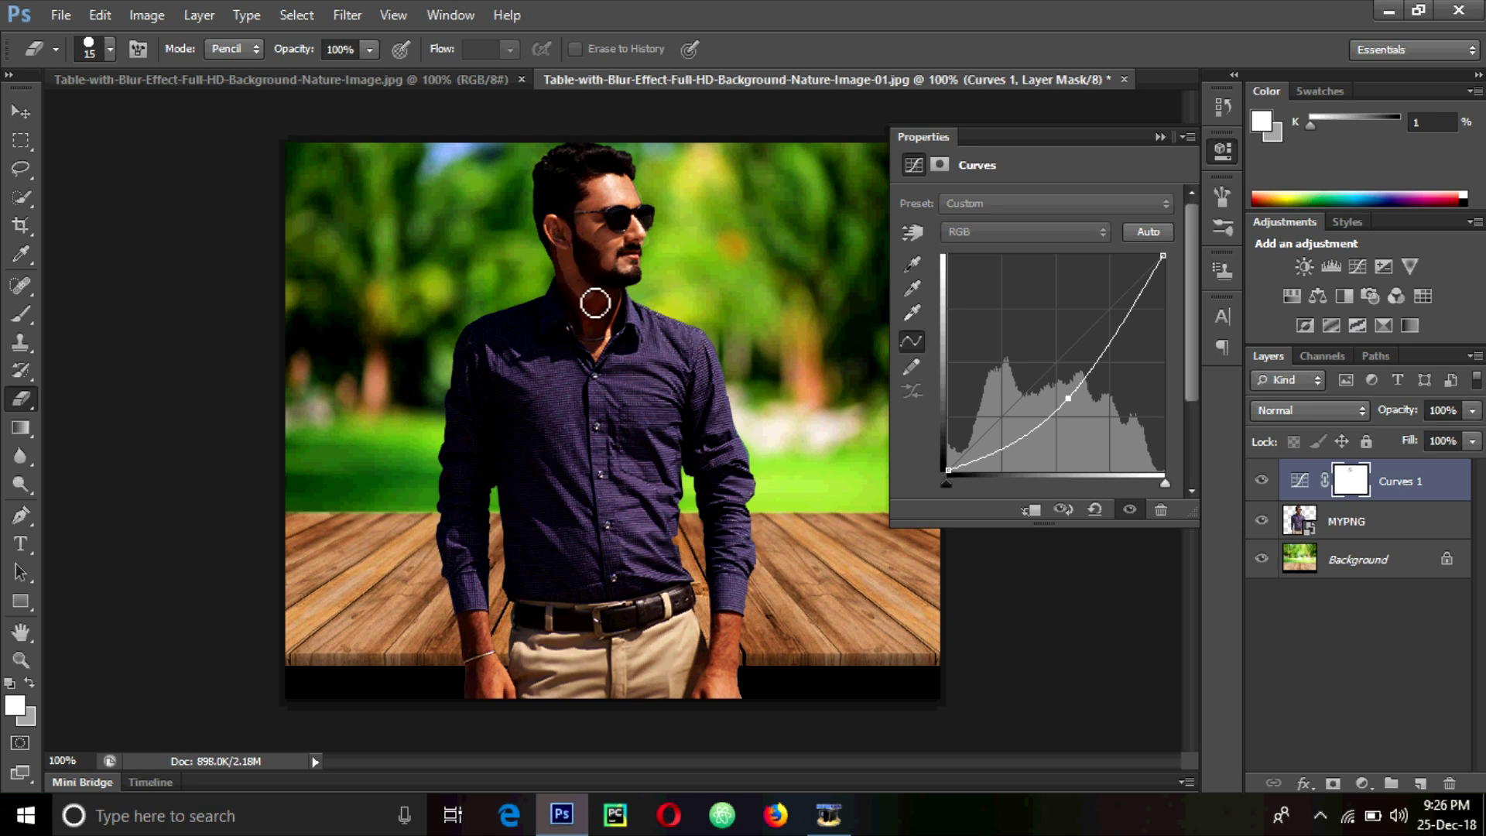
pyautogui.scroll(2, 596, 303)
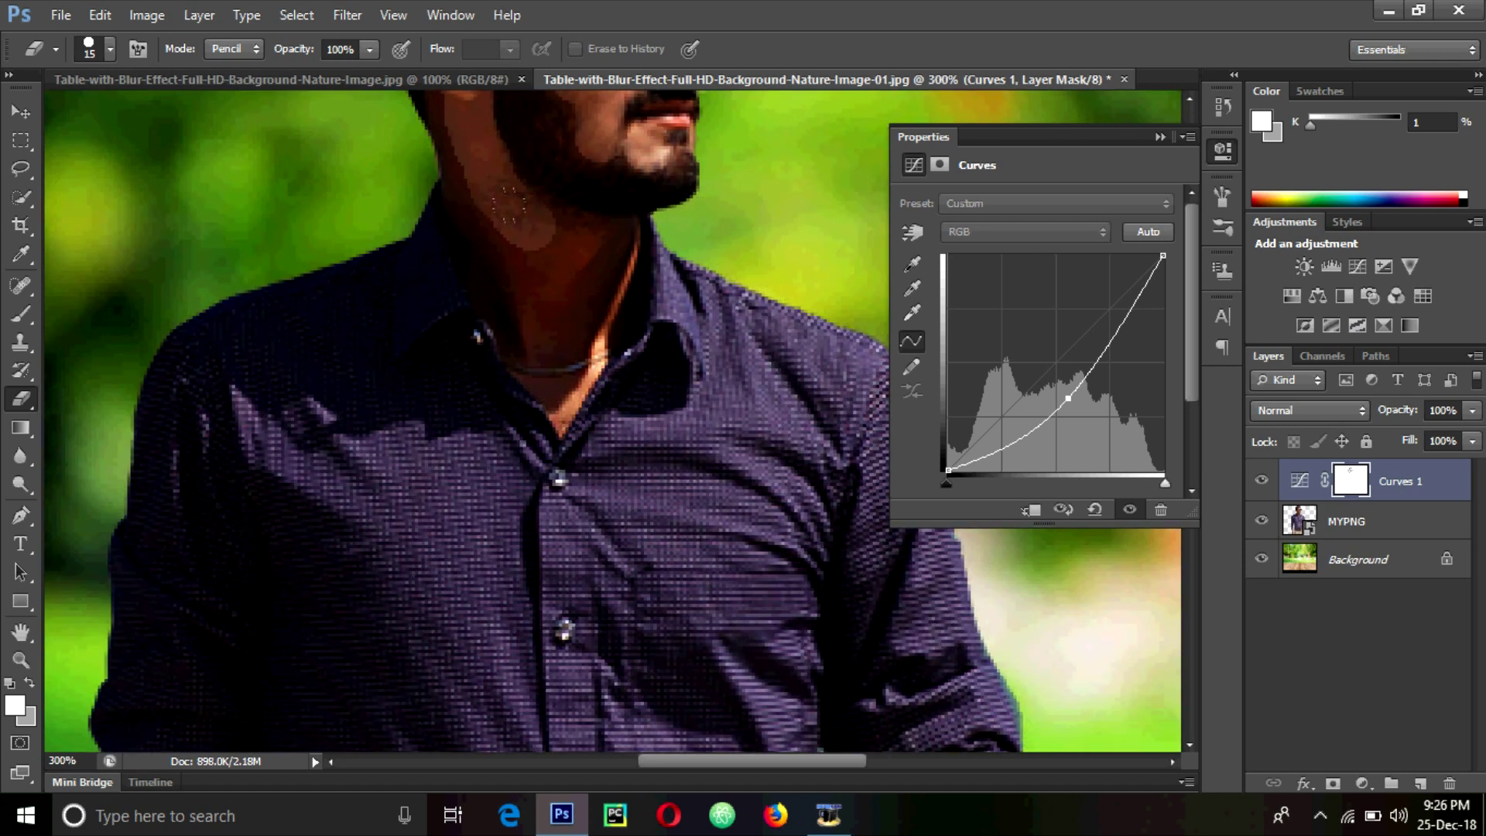
pyautogui.moveTo(509, 205)
pyautogui.mouseDown()
pyautogui.moveTo(556, 229)
pyautogui.moveTo(620, 235)
pyautogui.moveTo(562, 395)
pyautogui.moveTo(529, 319)
pyautogui.moveTo(540, 331)
pyautogui.moveTo(579, 236)
pyautogui.moveTo(558, 298)
pyautogui.moveTo(537, 264)
pyautogui.moveTo(543, 312)
pyautogui.moveTo(497, 189)
pyautogui.moveTo(487, 207)
pyautogui.moveTo(452, 142)
pyautogui.mouseUp()
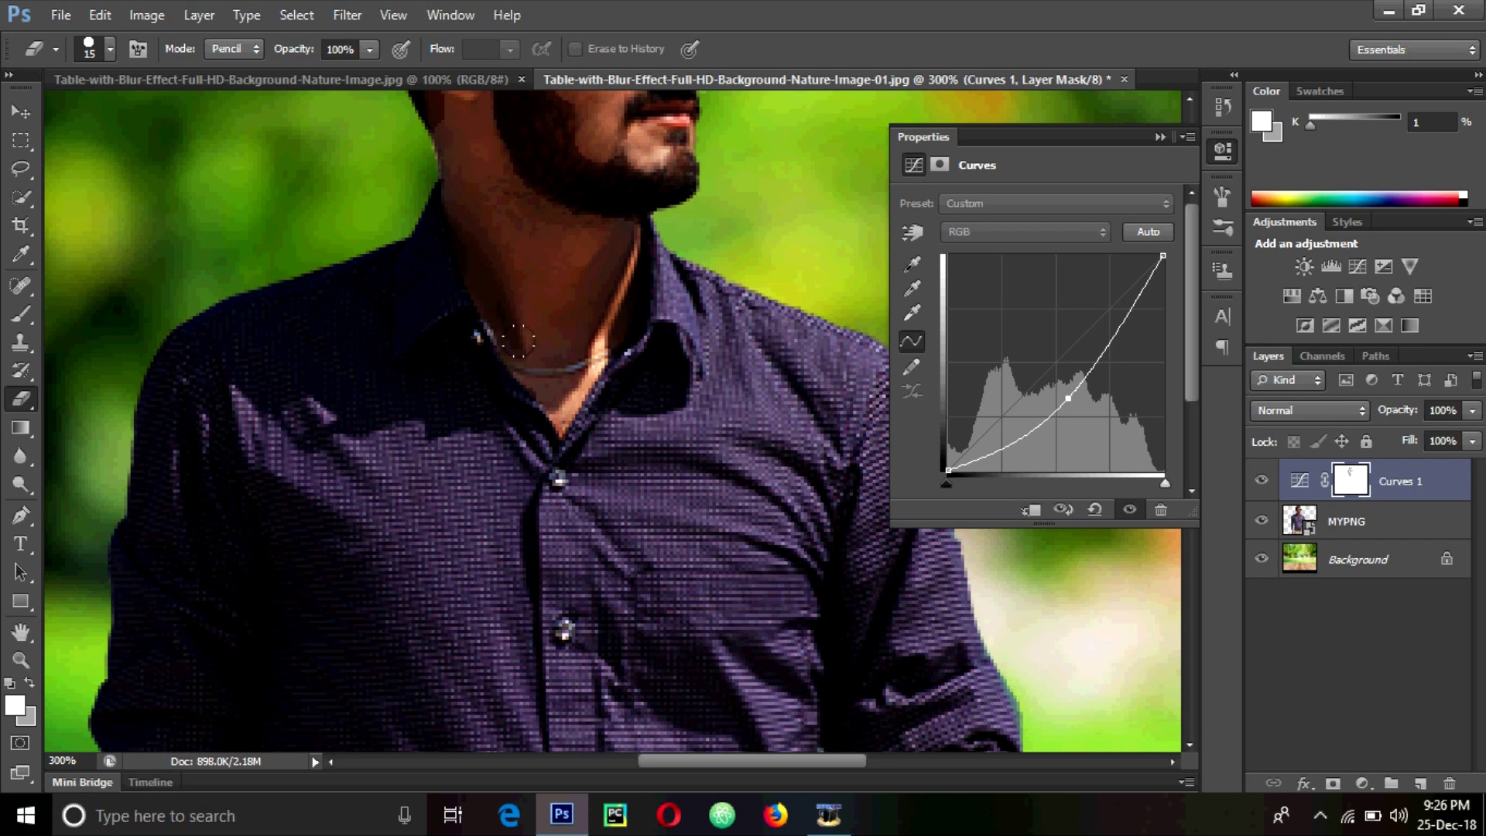
pyautogui.scroll(5, 517, 341)
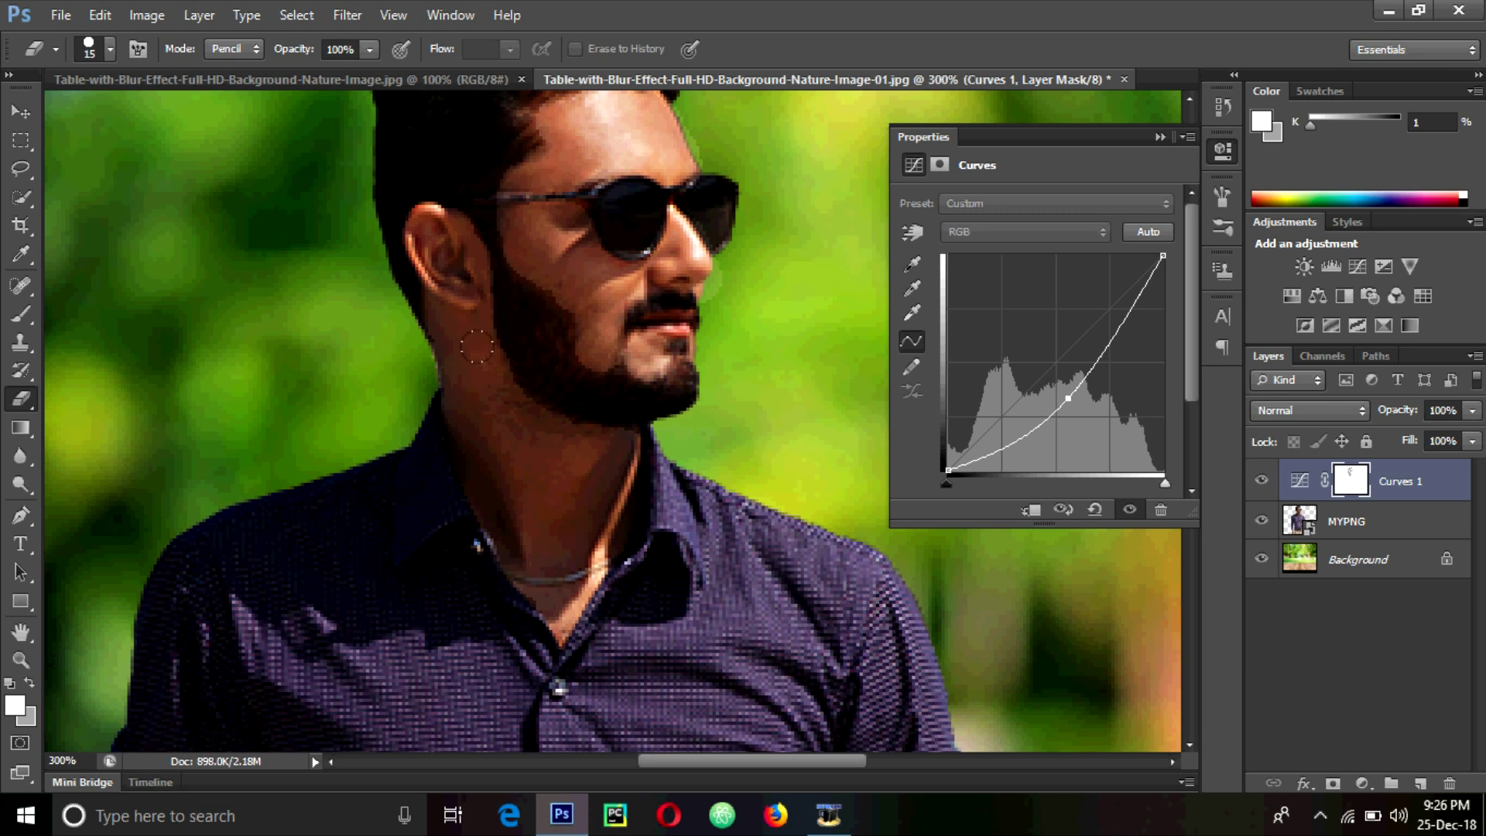
# Erase the Curves layer mask over both of the man's hands and wrists to restore their original brightness
pyautogui.scroll(-3, 477, 348)
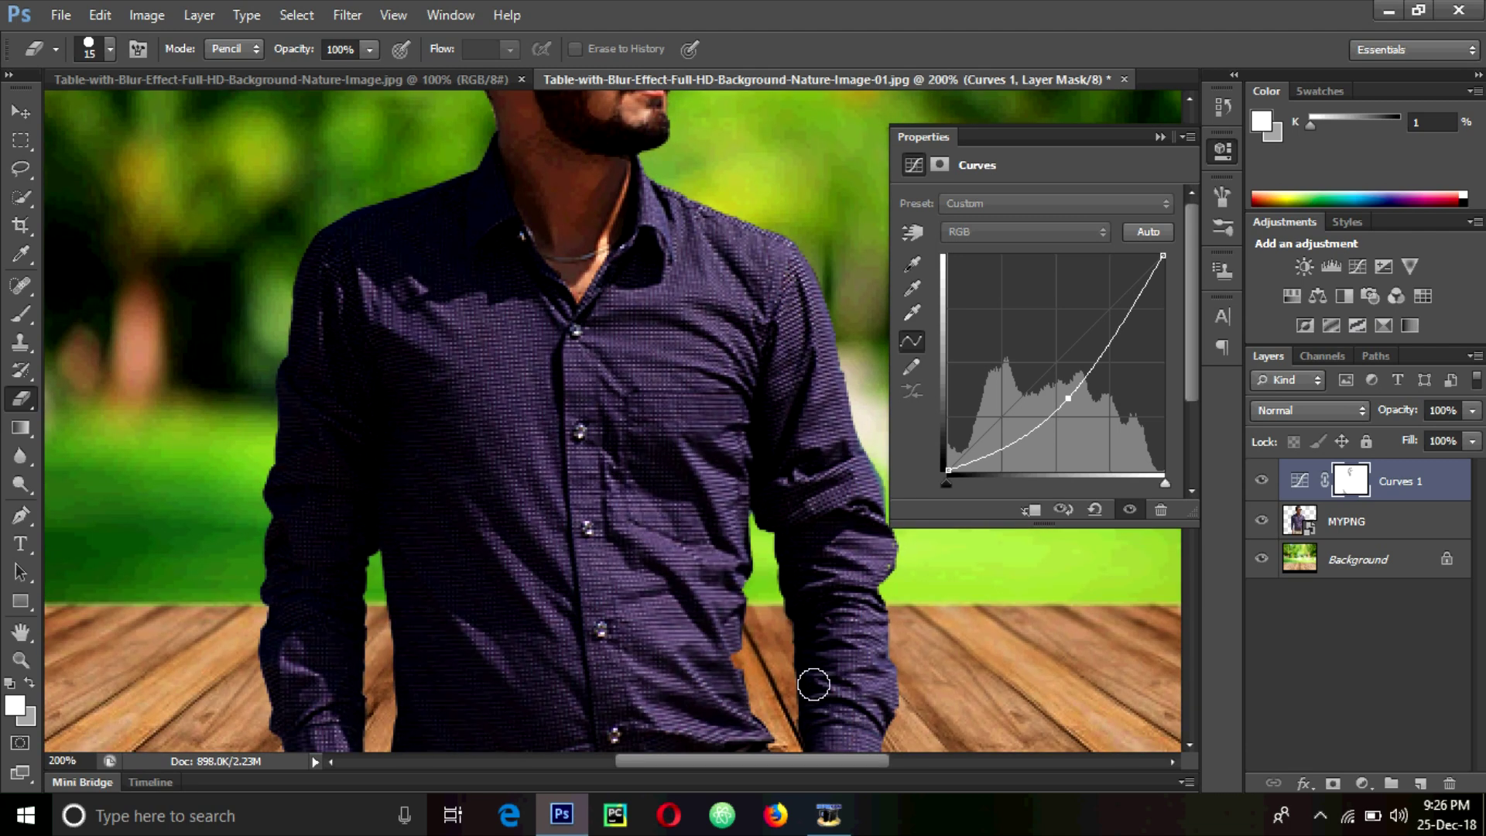
pyautogui.scroll(-3, 814, 684)
pyautogui.scroll(-4, 857, 637)
pyautogui.moveTo(857, 552)
pyautogui.mouseDown()
pyautogui.moveTo(826, 661)
pyautogui.moveTo(821, 555)
pyautogui.moveTo(843, 660)
pyautogui.moveTo(850, 611)
pyautogui.moveTo(844, 702)
pyautogui.moveTo(830, 678)
pyautogui.moveTo(828, 693)
pyautogui.moveTo(815, 638)
pyautogui.moveTo(786, 702)
pyautogui.moveTo(816, 639)
pyautogui.mouseUp()
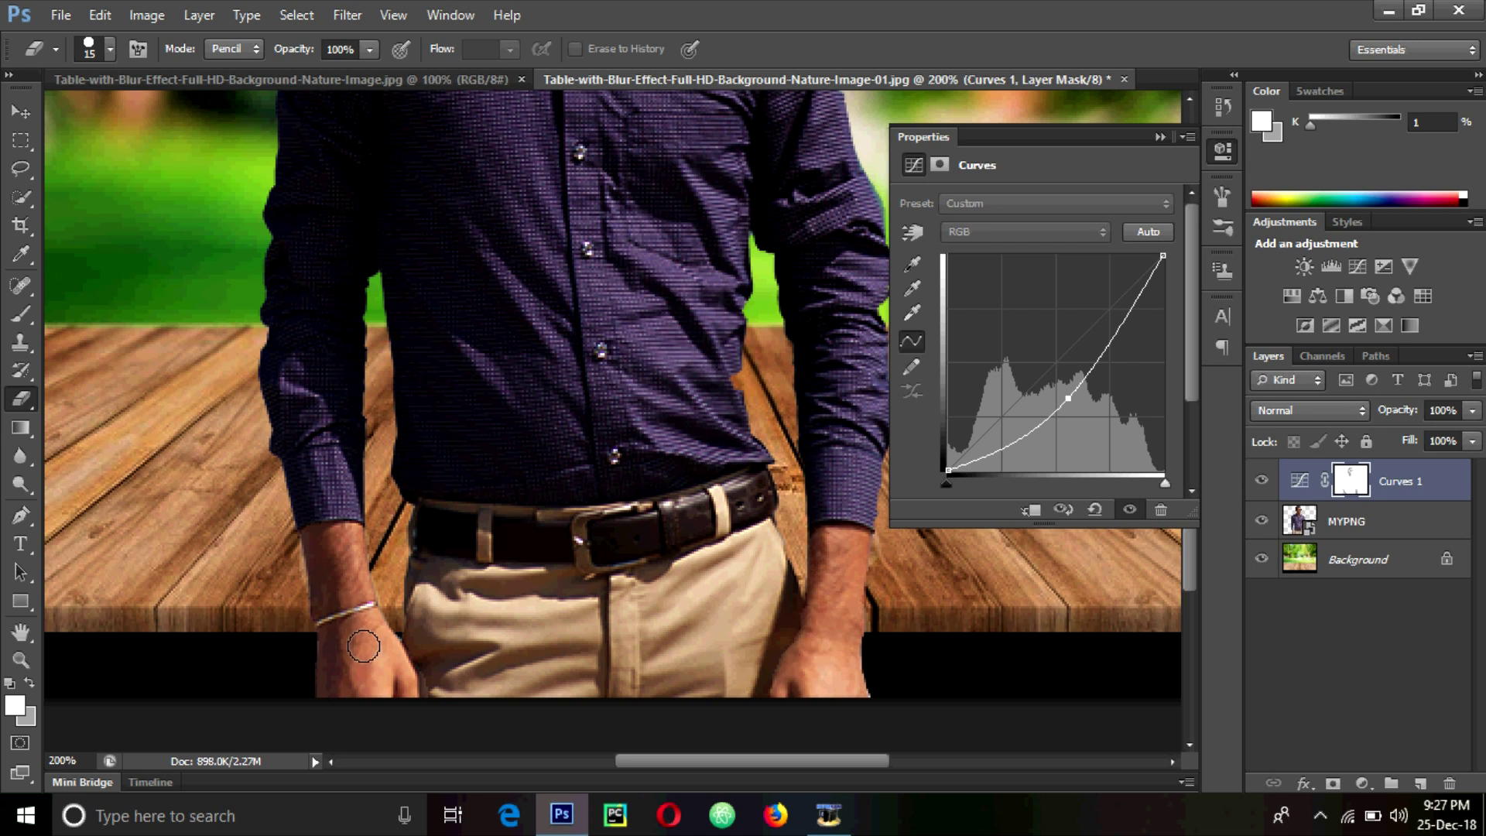
pyautogui.hotkey('ctrl', '-')
pyautogui.hotkey('ctrl', '-')
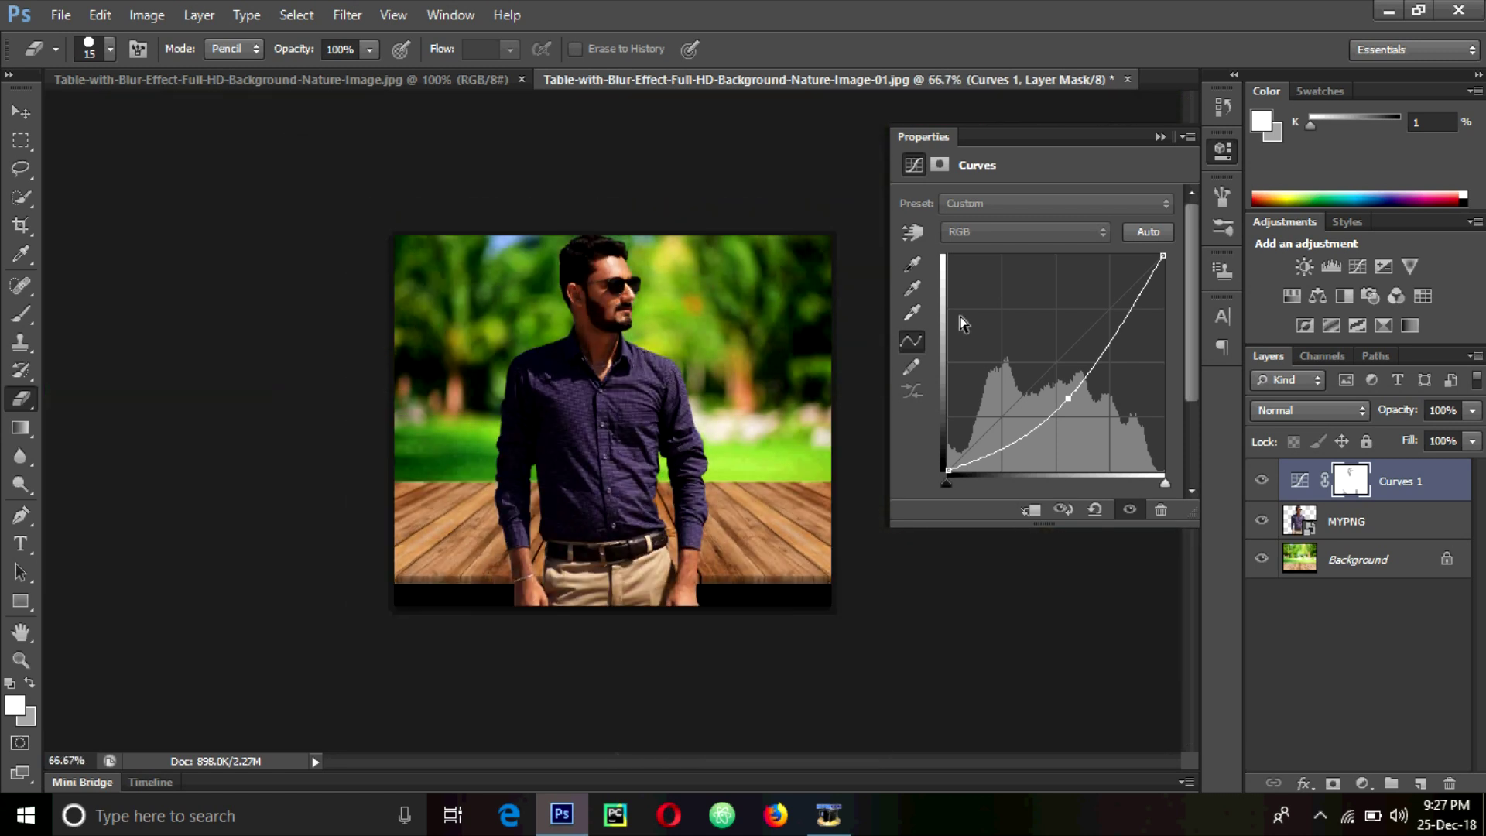
pyautogui.click(1161, 137)
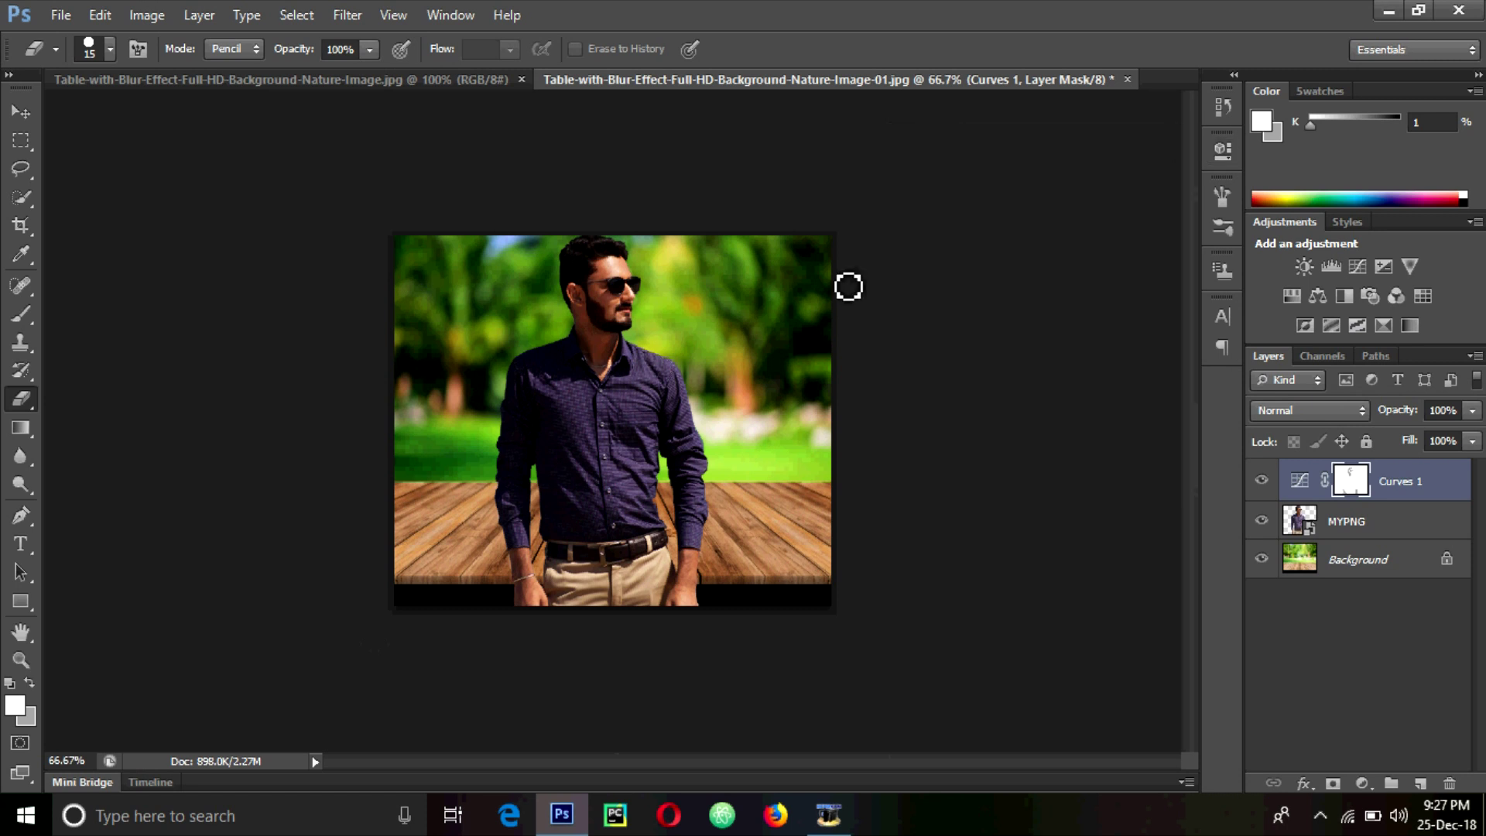
pyautogui.hotkey('ctrl', '+')
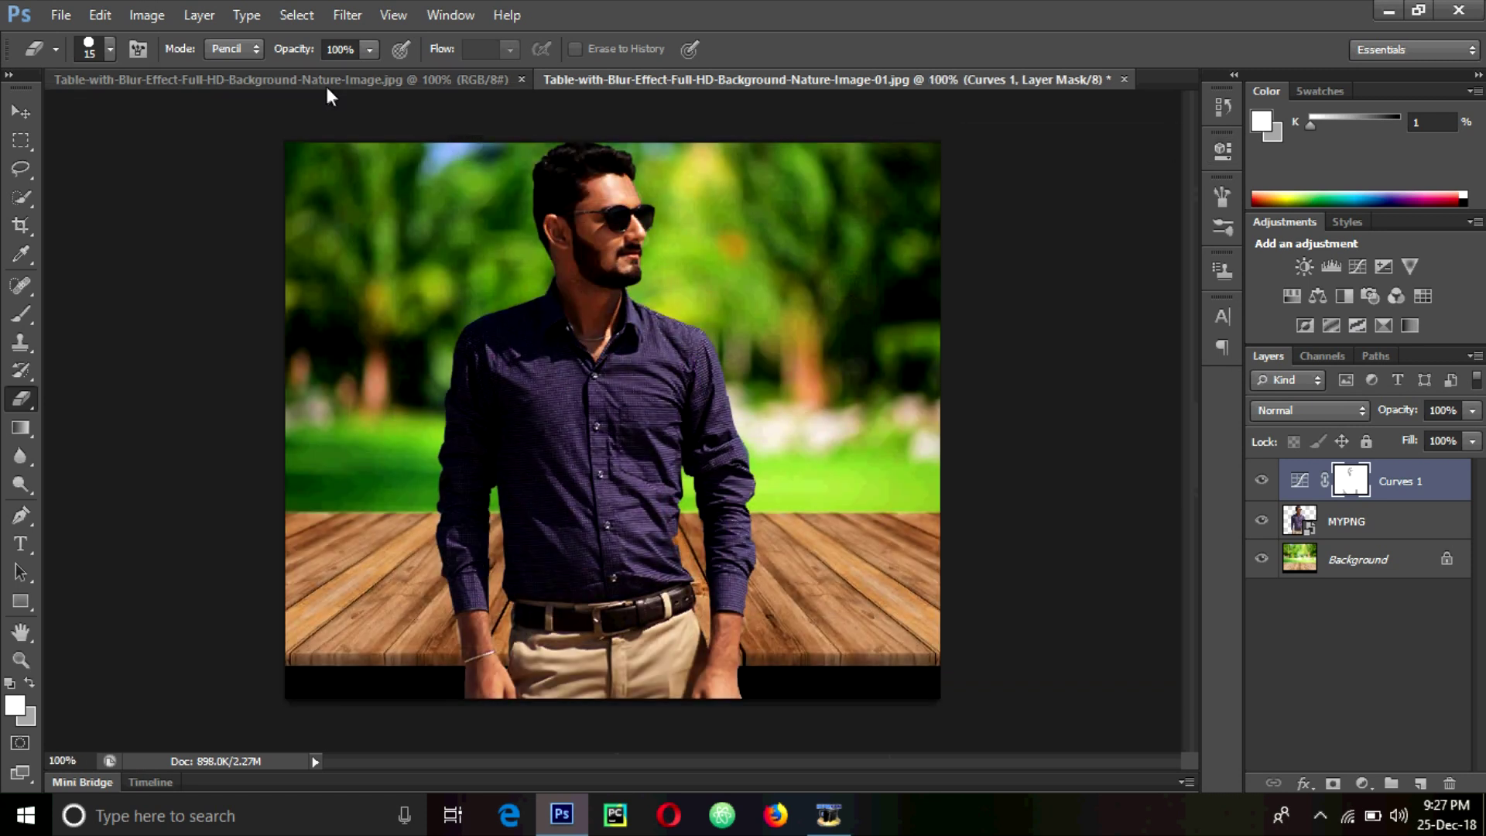
# Add a Brightness/Contrast adjustment layer above Curves 1 with brightness 10 and contrast 22, and switch to the Move tool
pyautogui.click(1304, 267)
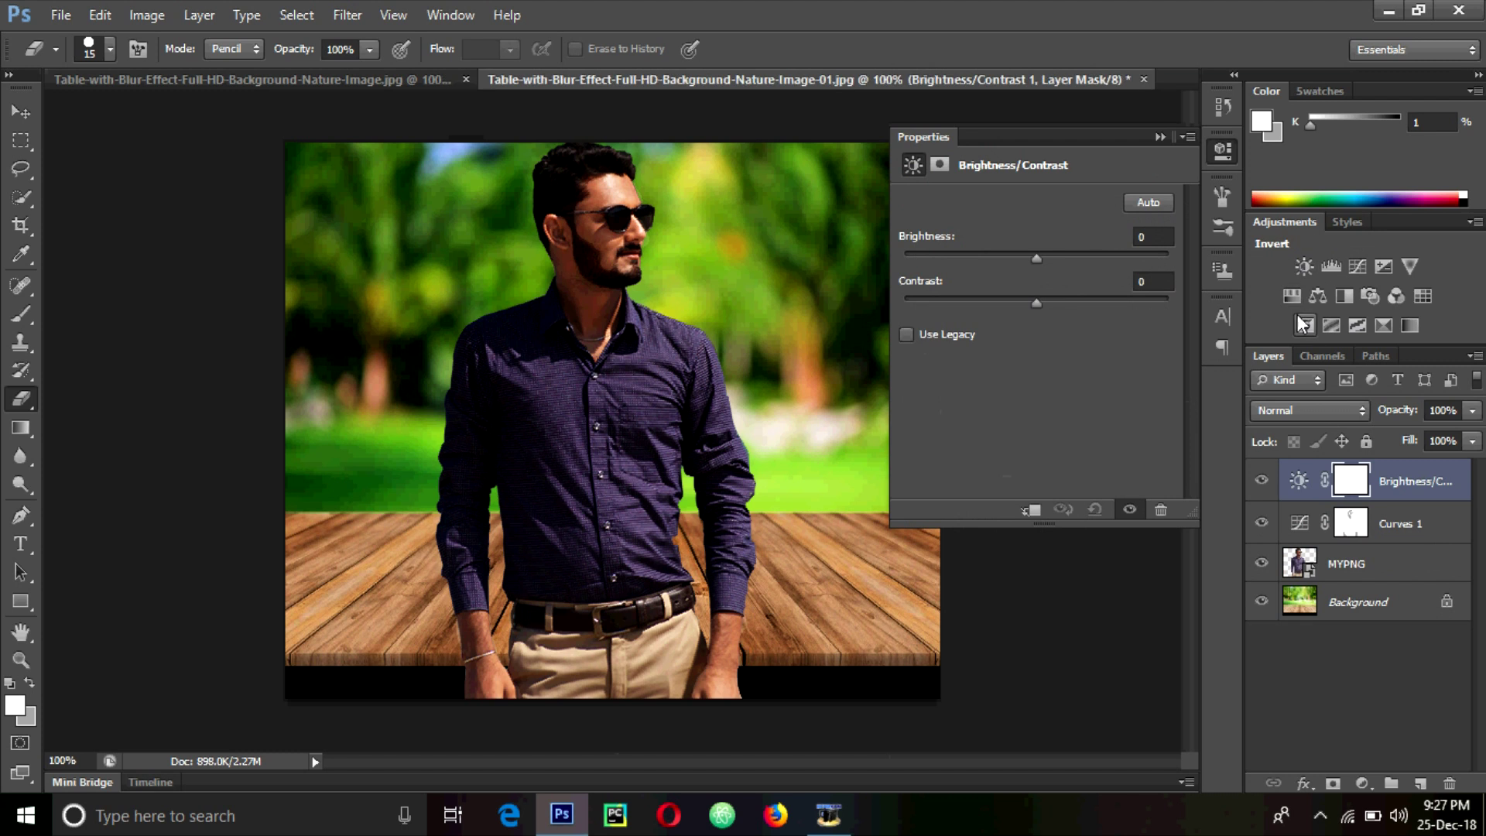
pyautogui.moveTo(1042, 260); pyautogui.dragTo(1048, 302)
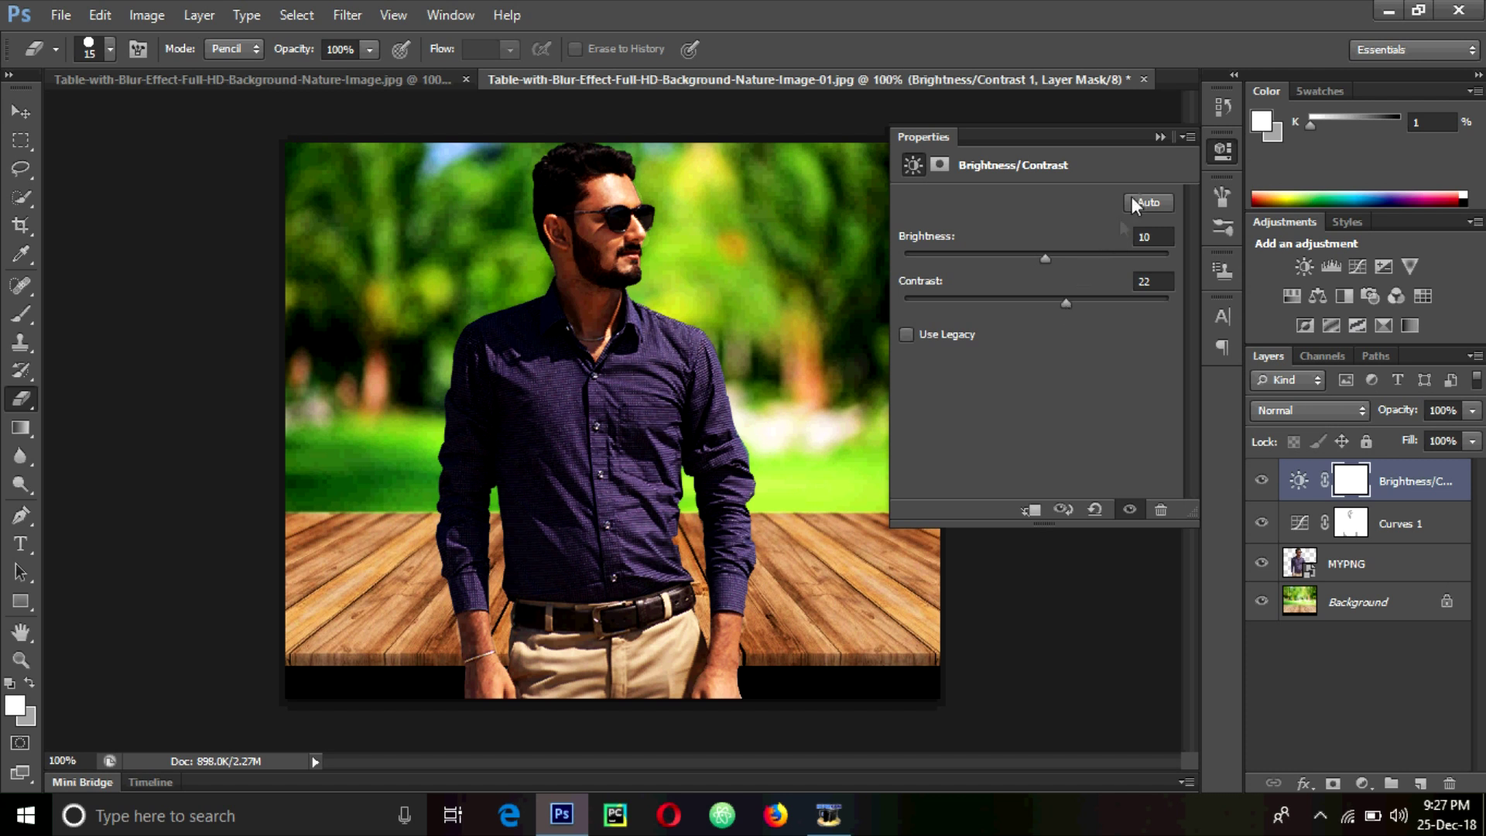
pyautogui.click(1158, 136)
pyautogui.click(20, 112)
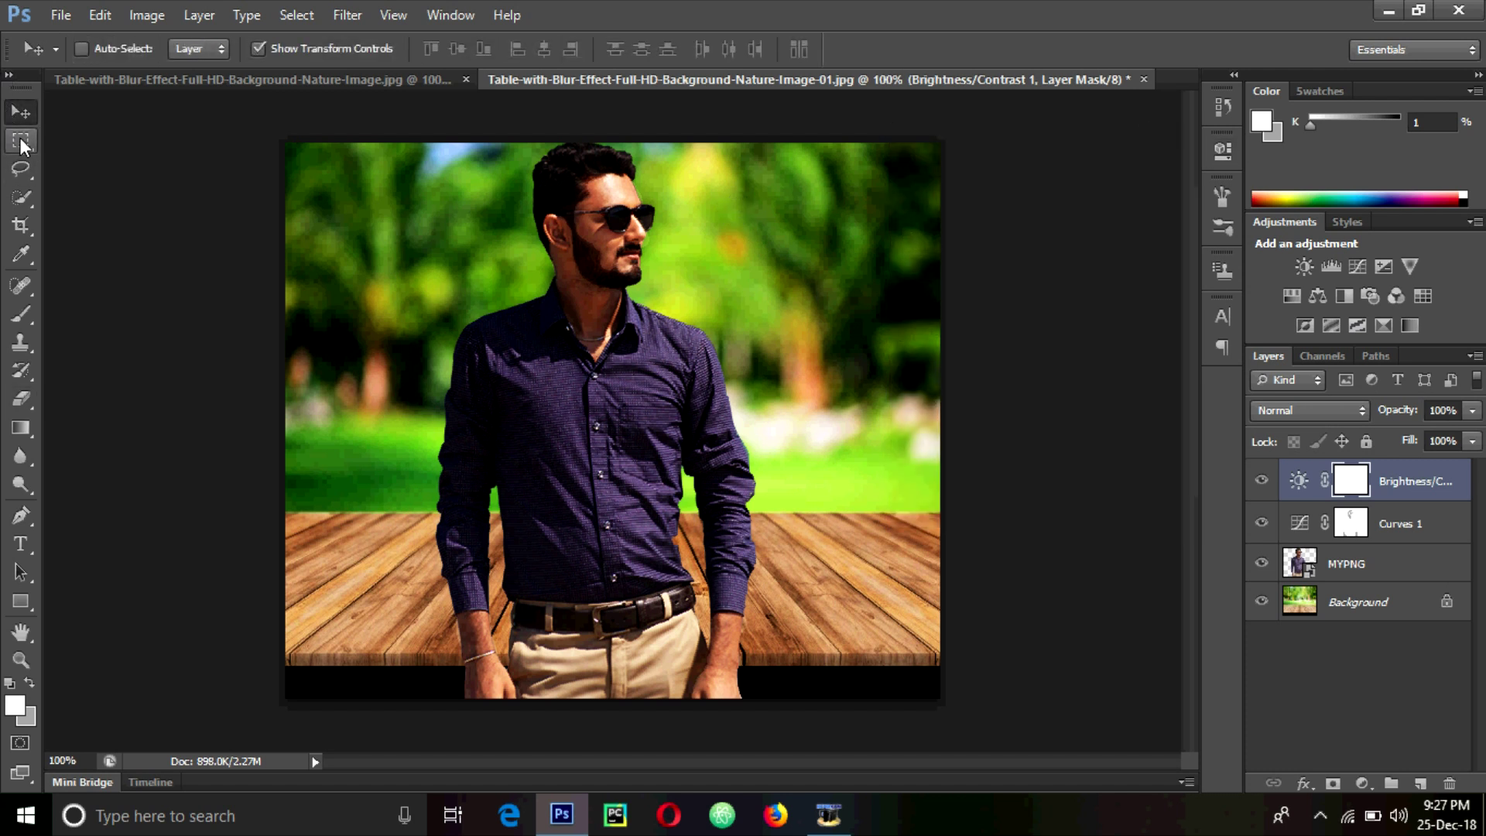
# Add a second Brightness/Contrast adjustment layer on top with brightness 16
pyautogui.click(1305, 266)
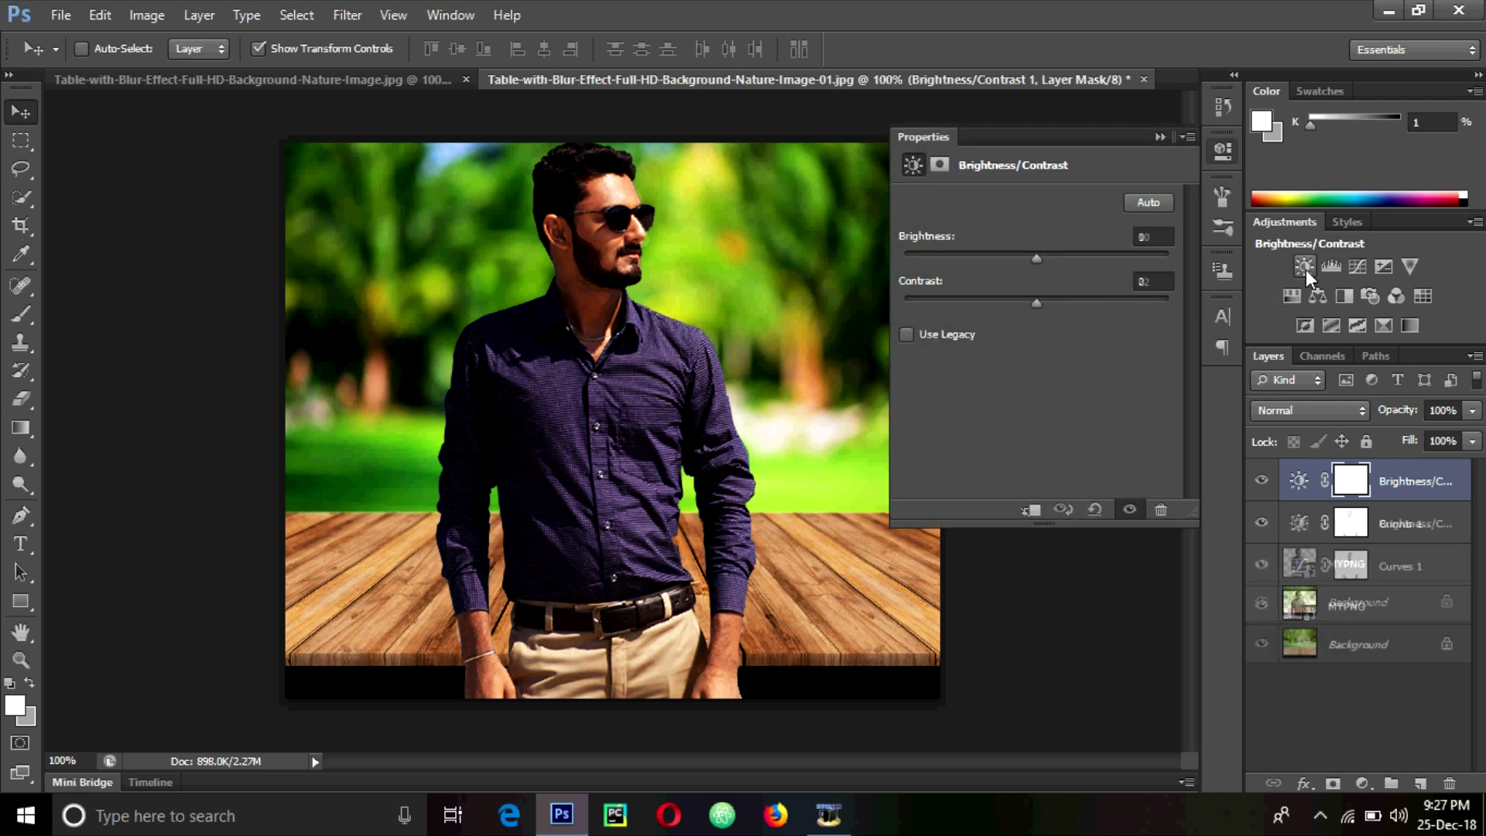
pyautogui.moveTo(1038, 254); pyautogui.dragTo(1052, 258)
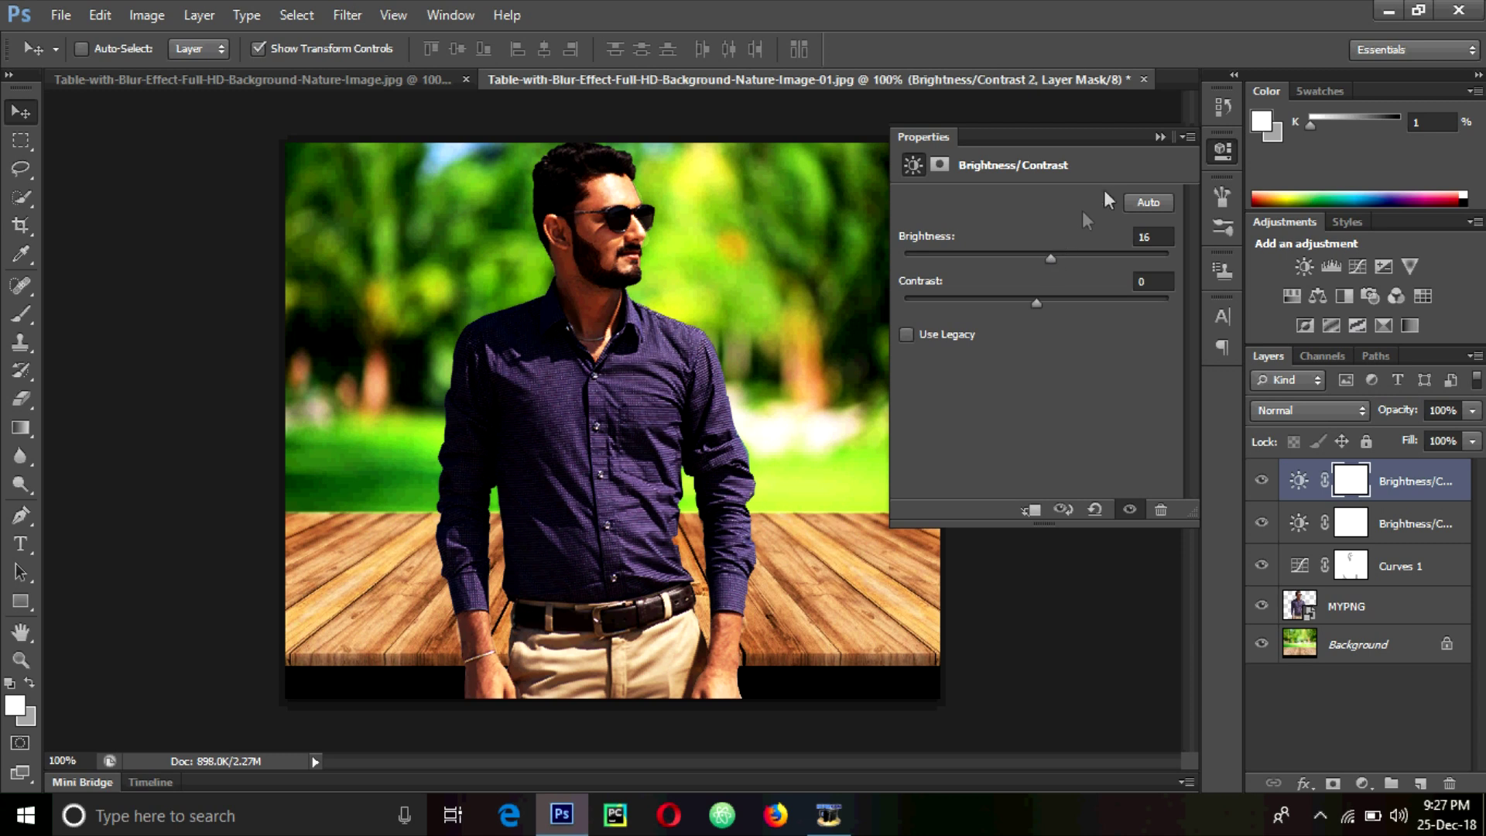
pyautogui.click(1158, 137)
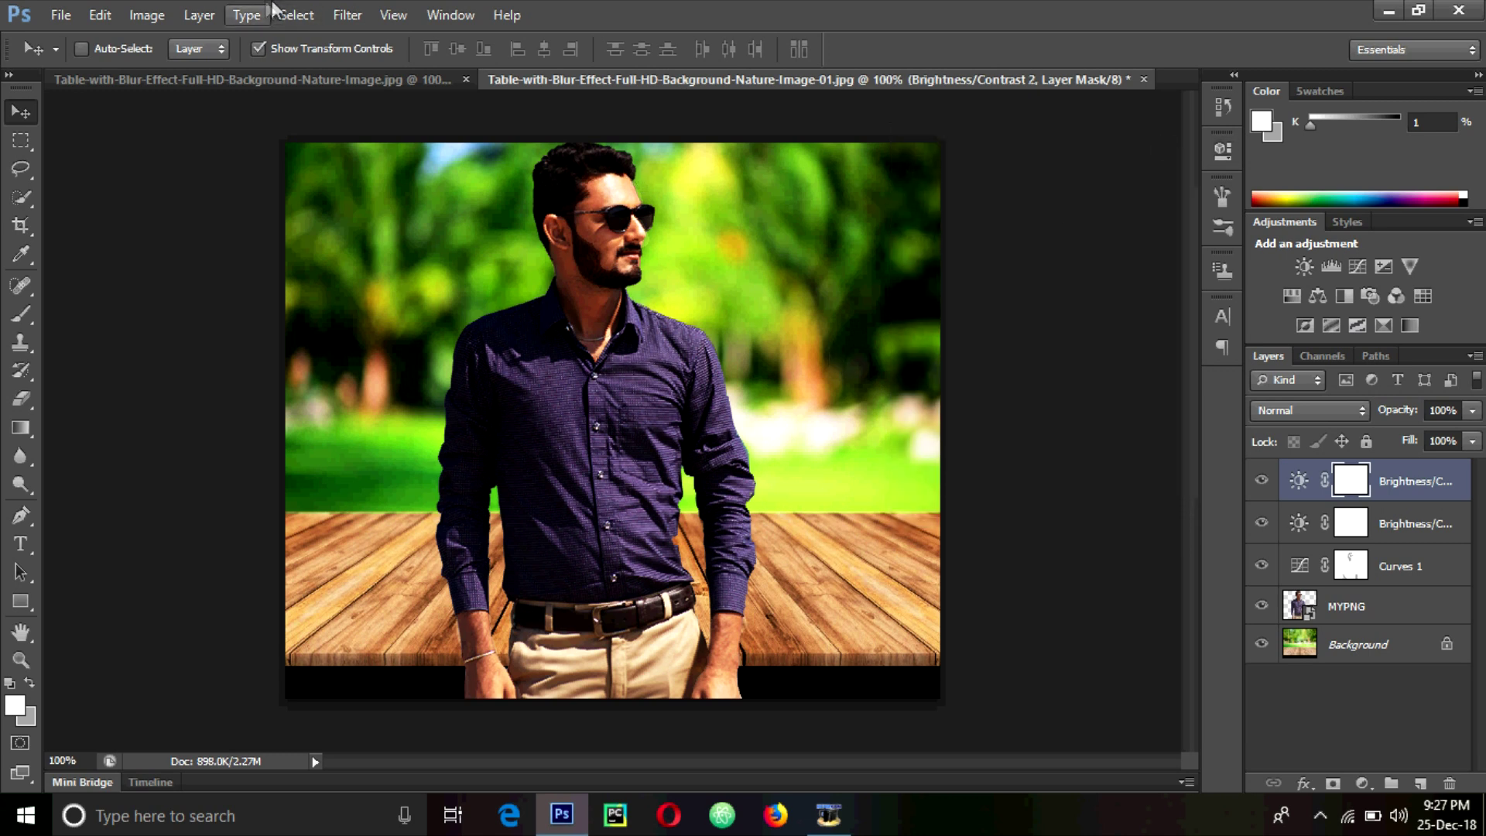
# Save a JPEG copy in New folder with "-tut-edit" added to the end of the file name, at Maximum quality 12
pyautogui.click(62, 16)
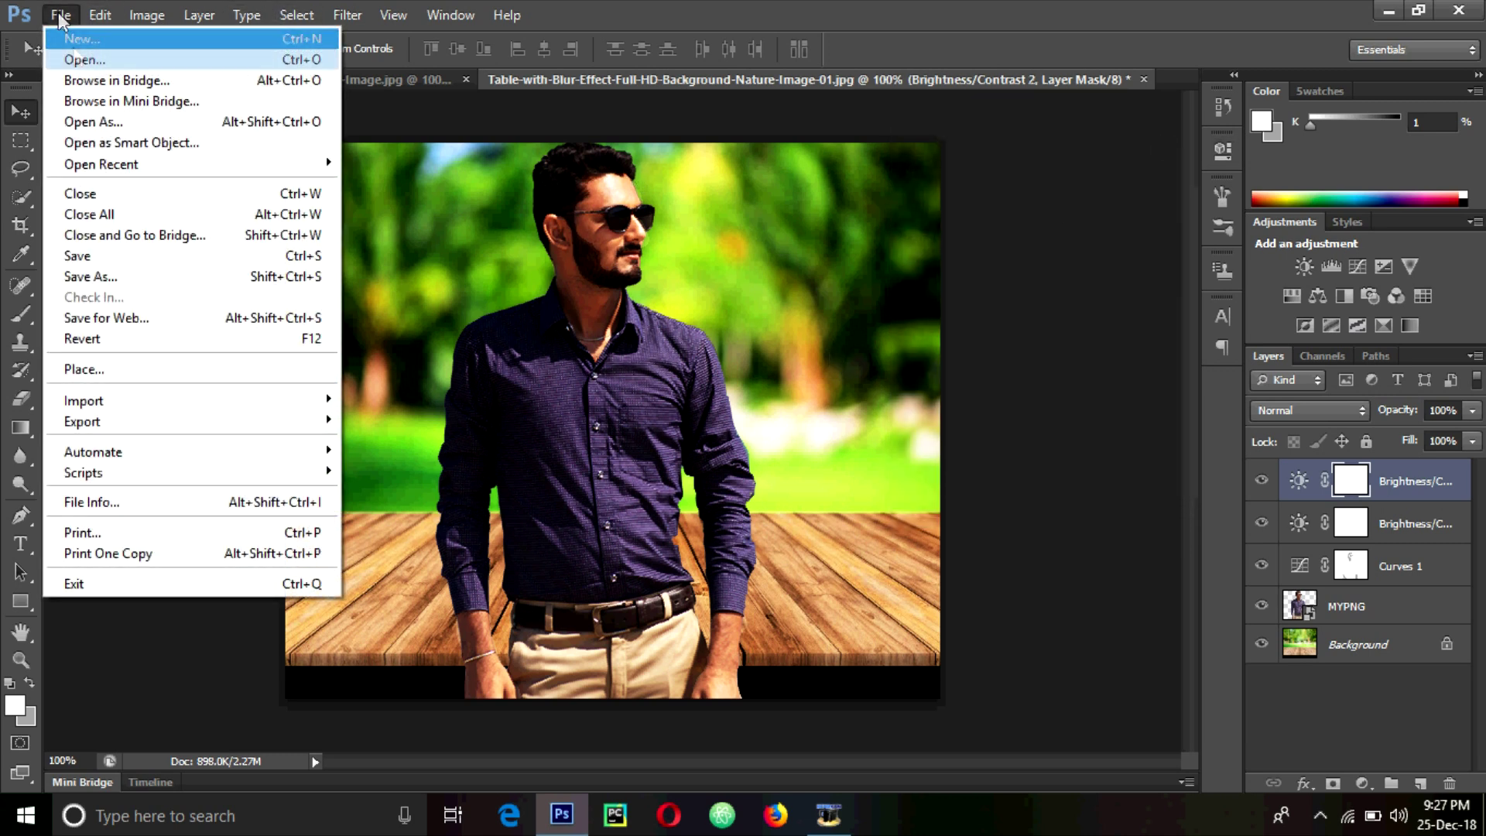
pyautogui.click(131, 277)
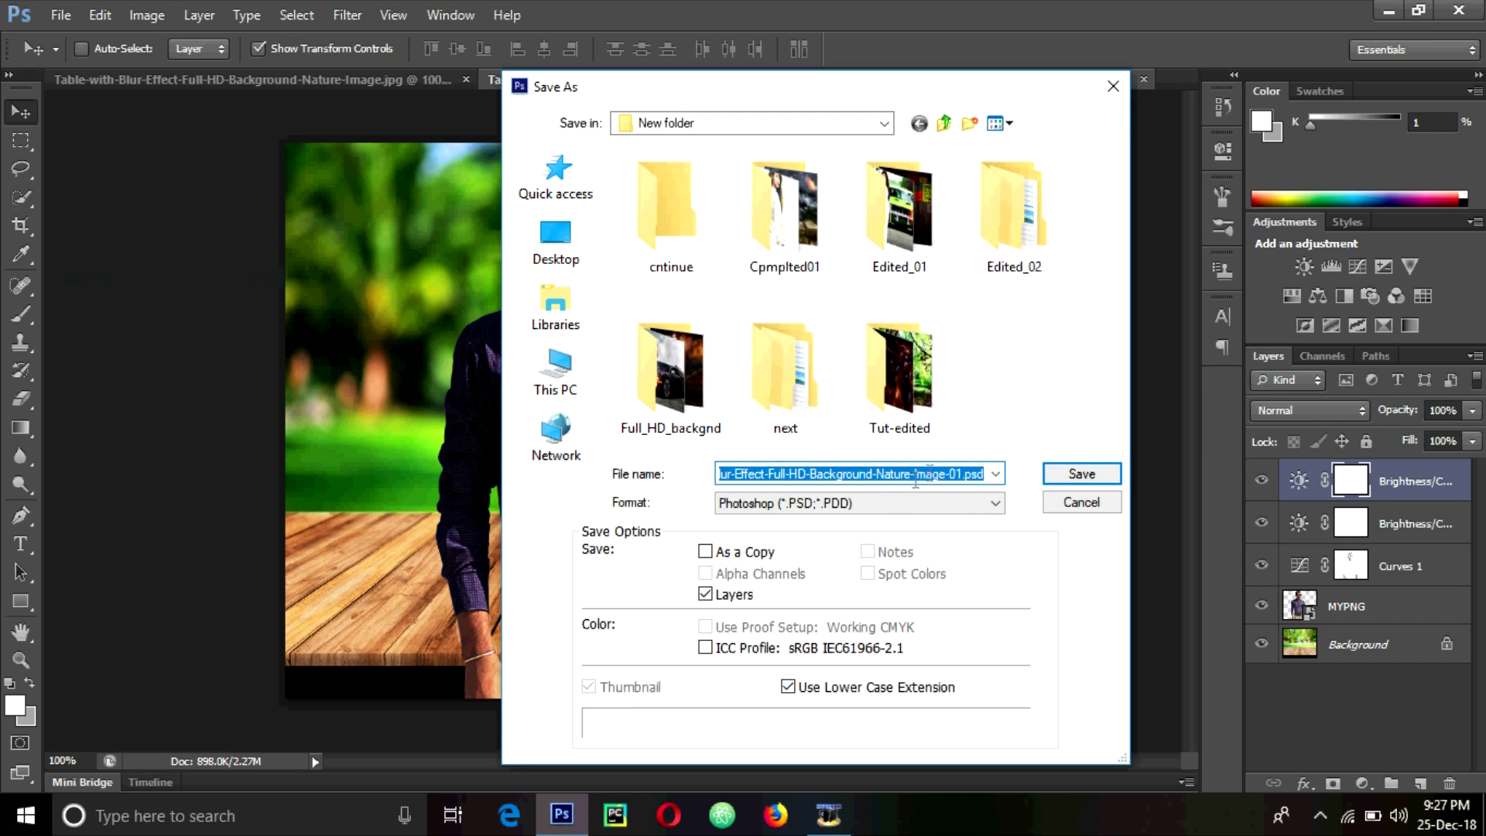
pyautogui.click(910, 504)
pyautogui.click(867, 655)
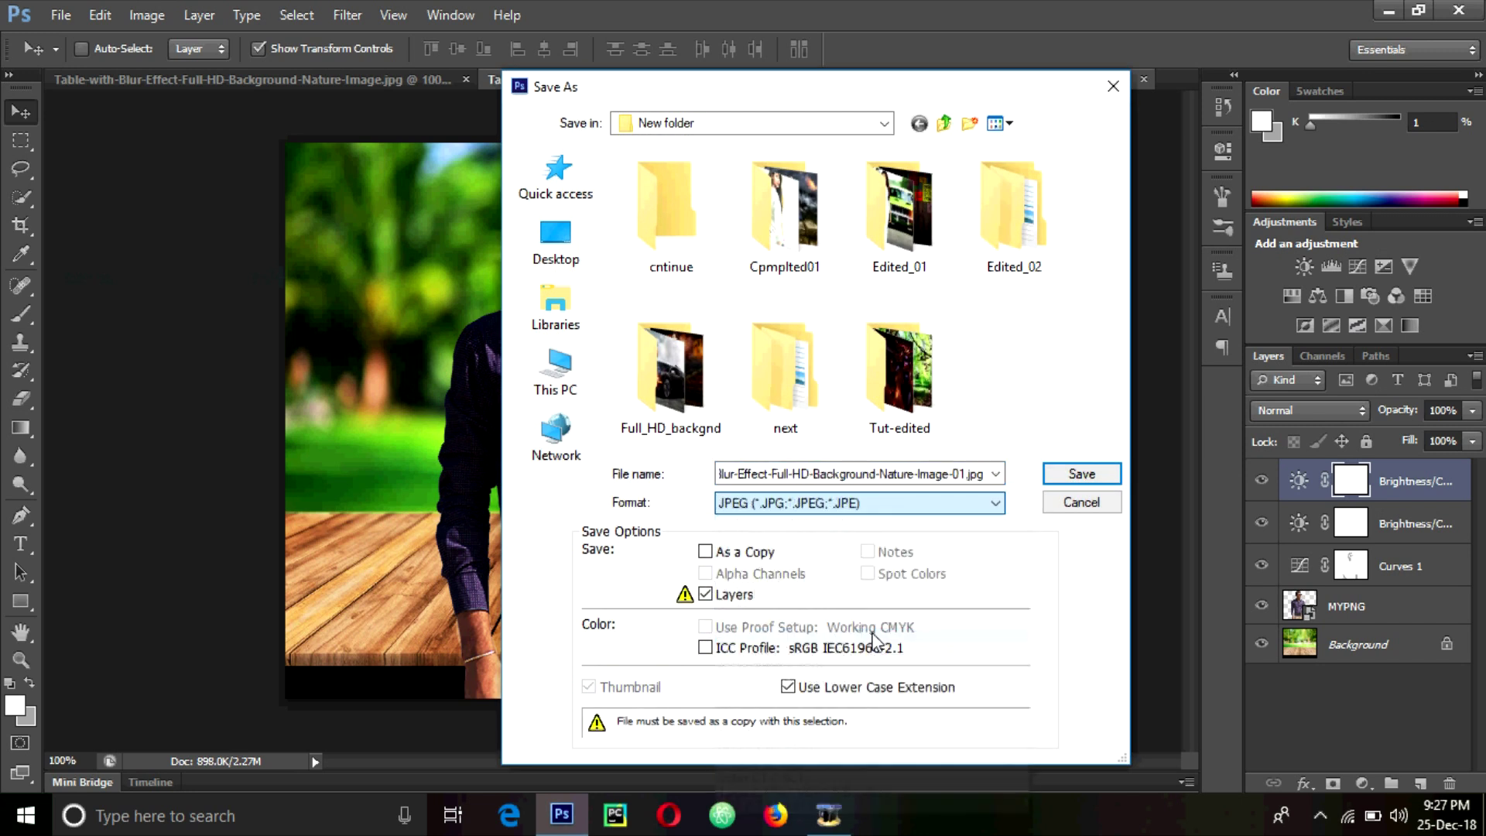
pyautogui.doubleClick(966, 480)
pyautogui.click(966, 476)
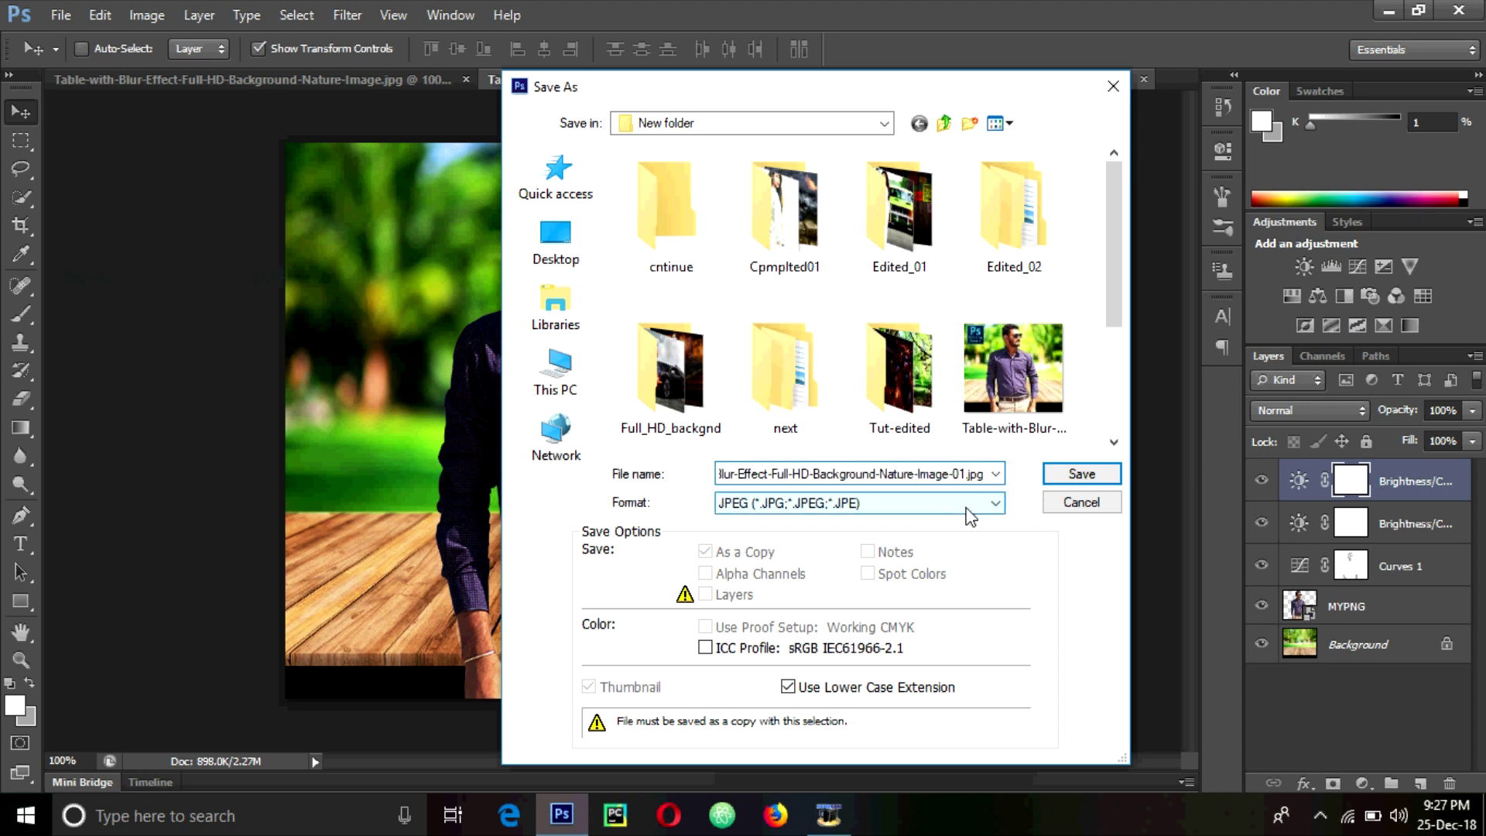
pyautogui.write('-tut-edit')
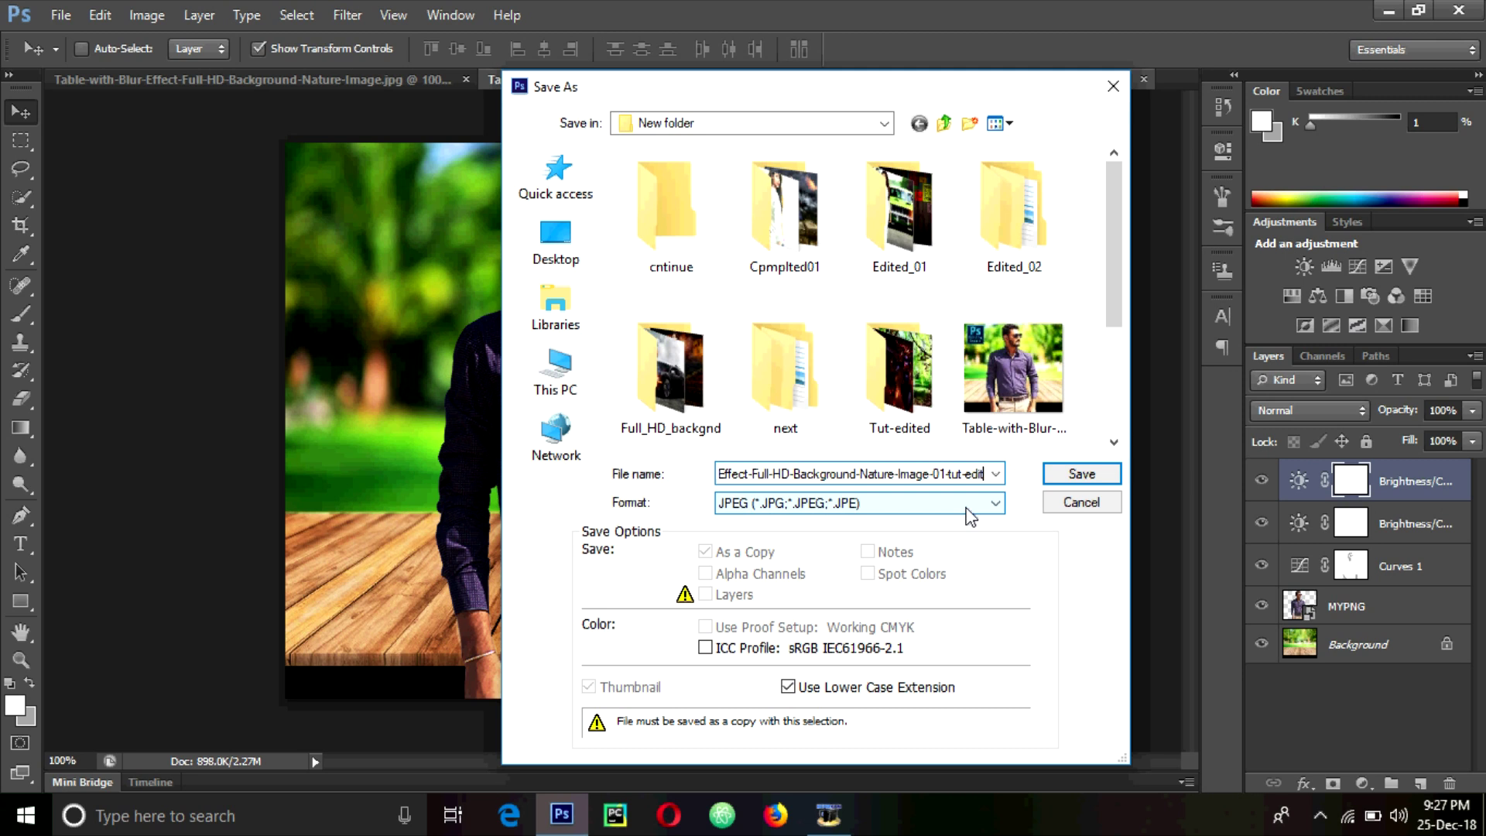
pyautogui.press('Return')
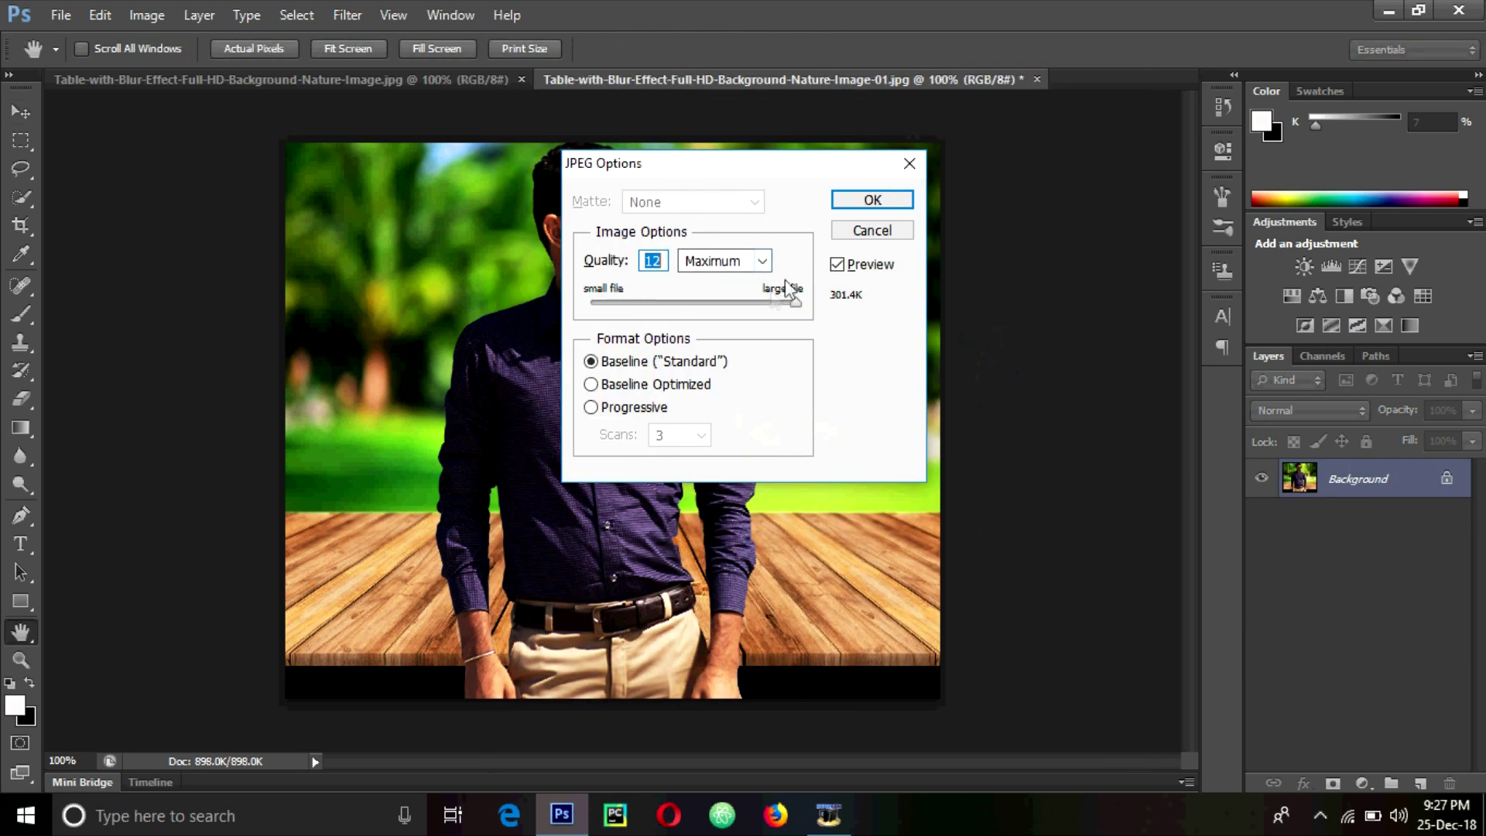
pyautogui.click(870, 201)
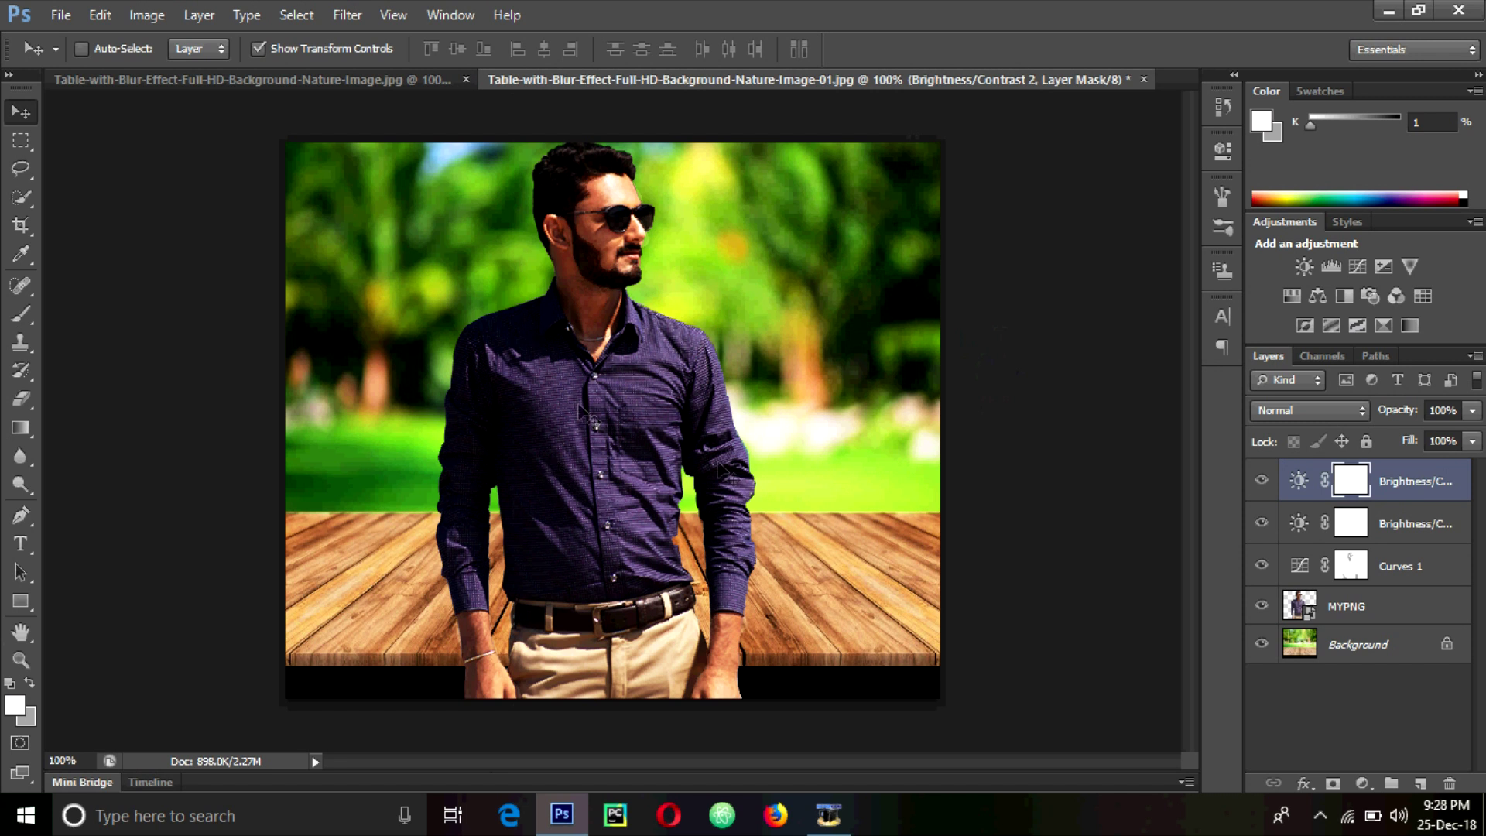
# Check the document's dimensions and resize the image to a width of 640 pixels with proportions constrained
pyautogui.click(253, 762)
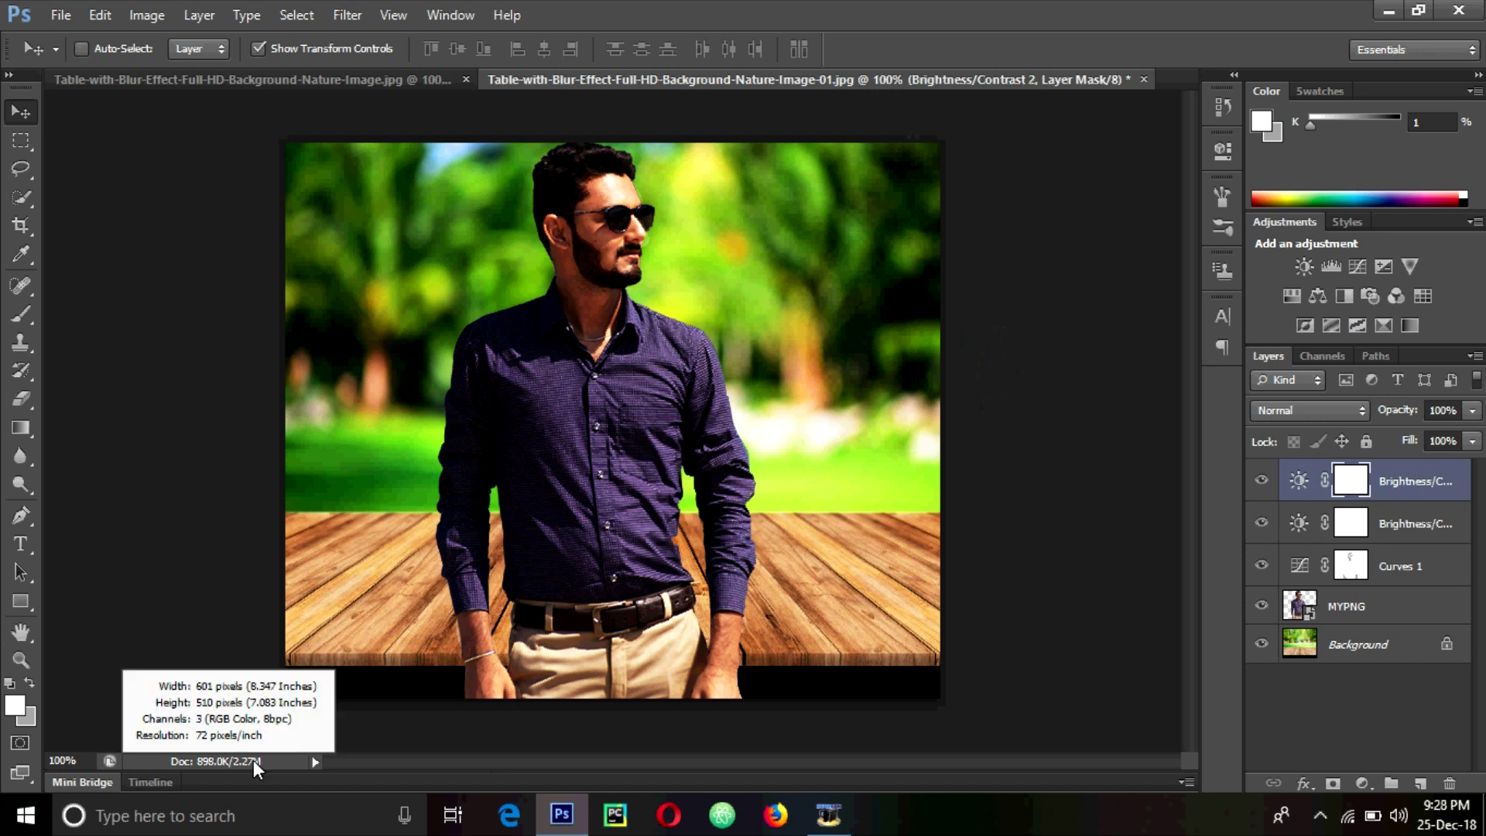
pyautogui.click(147, 16)
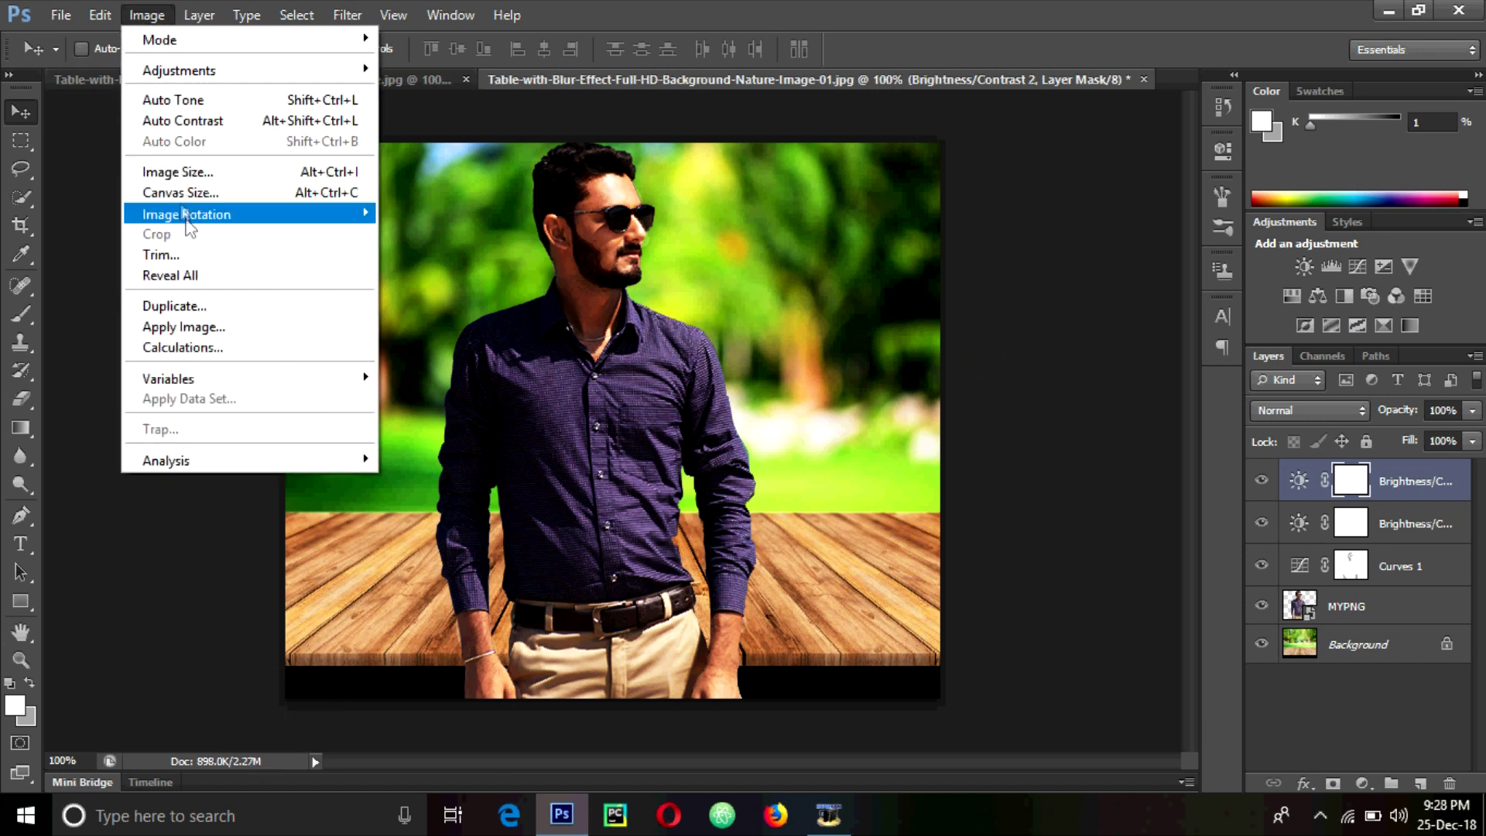
pyautogui.click(184, 172)
pyautogui.write('64')
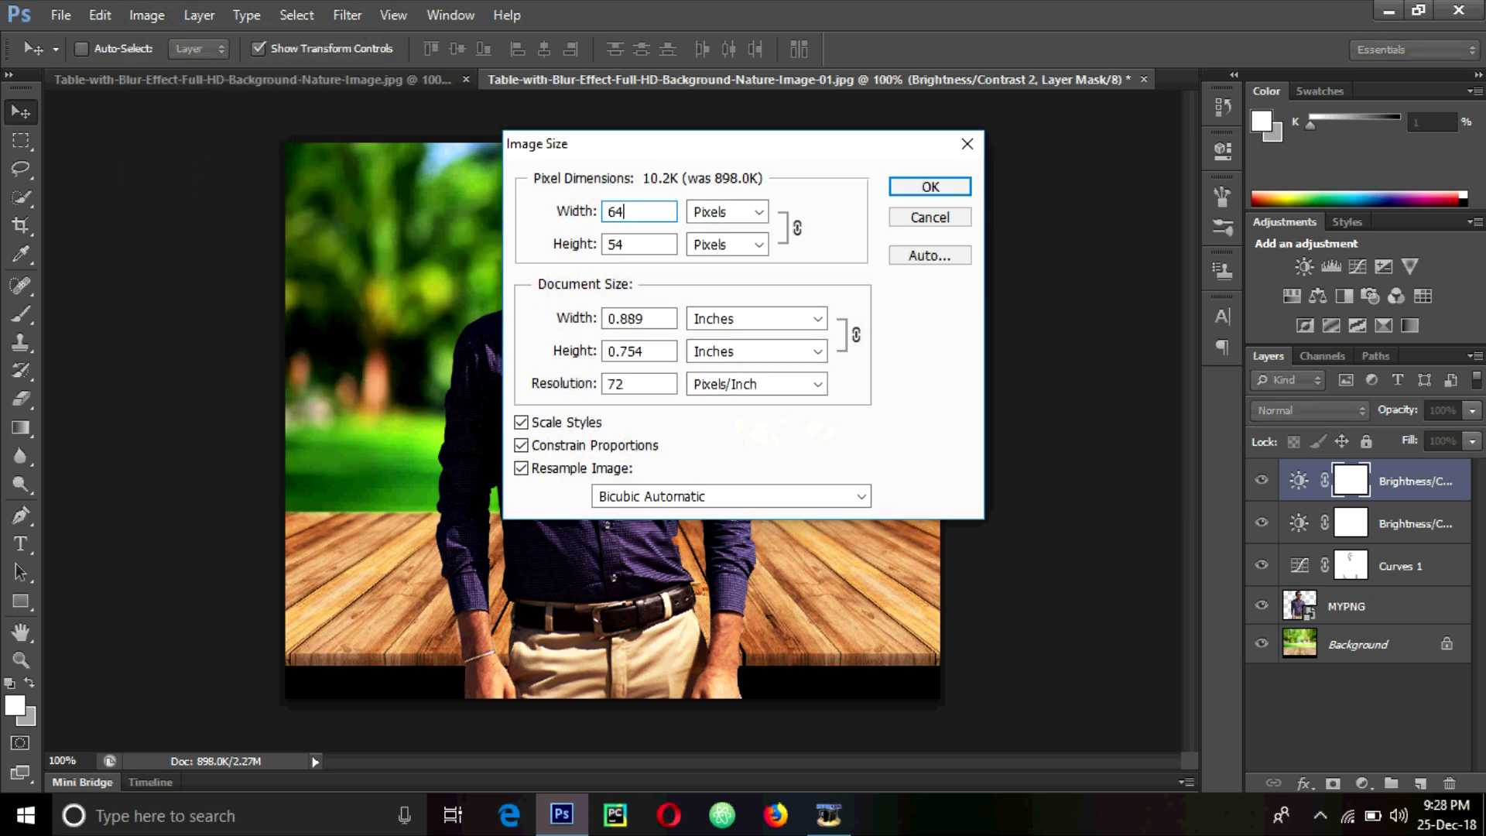
pyautogui.write('0')
pyautogui.press('Return')
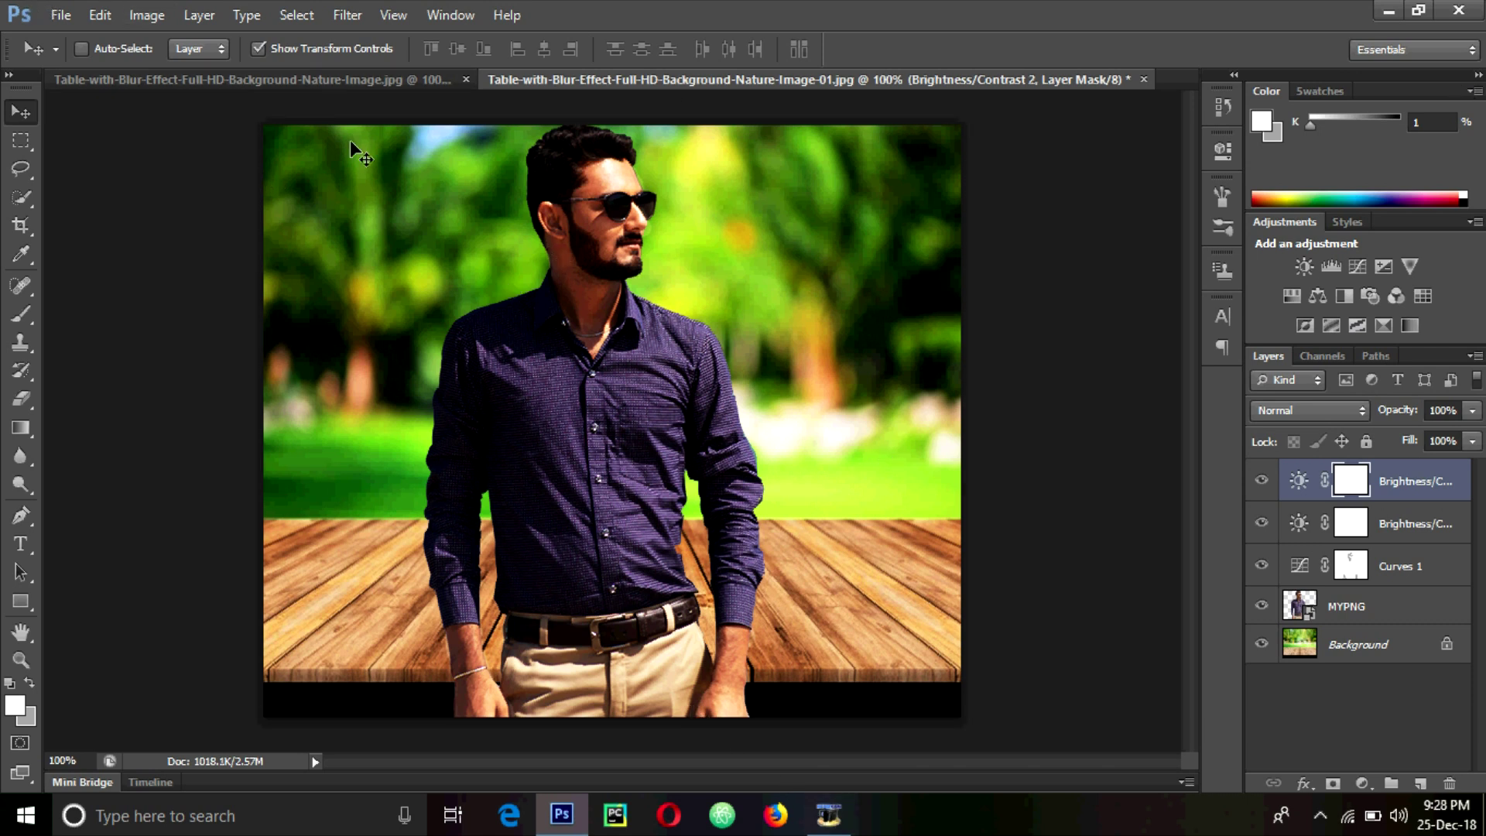
# Compare the composite with the other open image, and add a third Brightness/Contrast adjustment layer with brightness 38
pyautogui.click(336, 80)
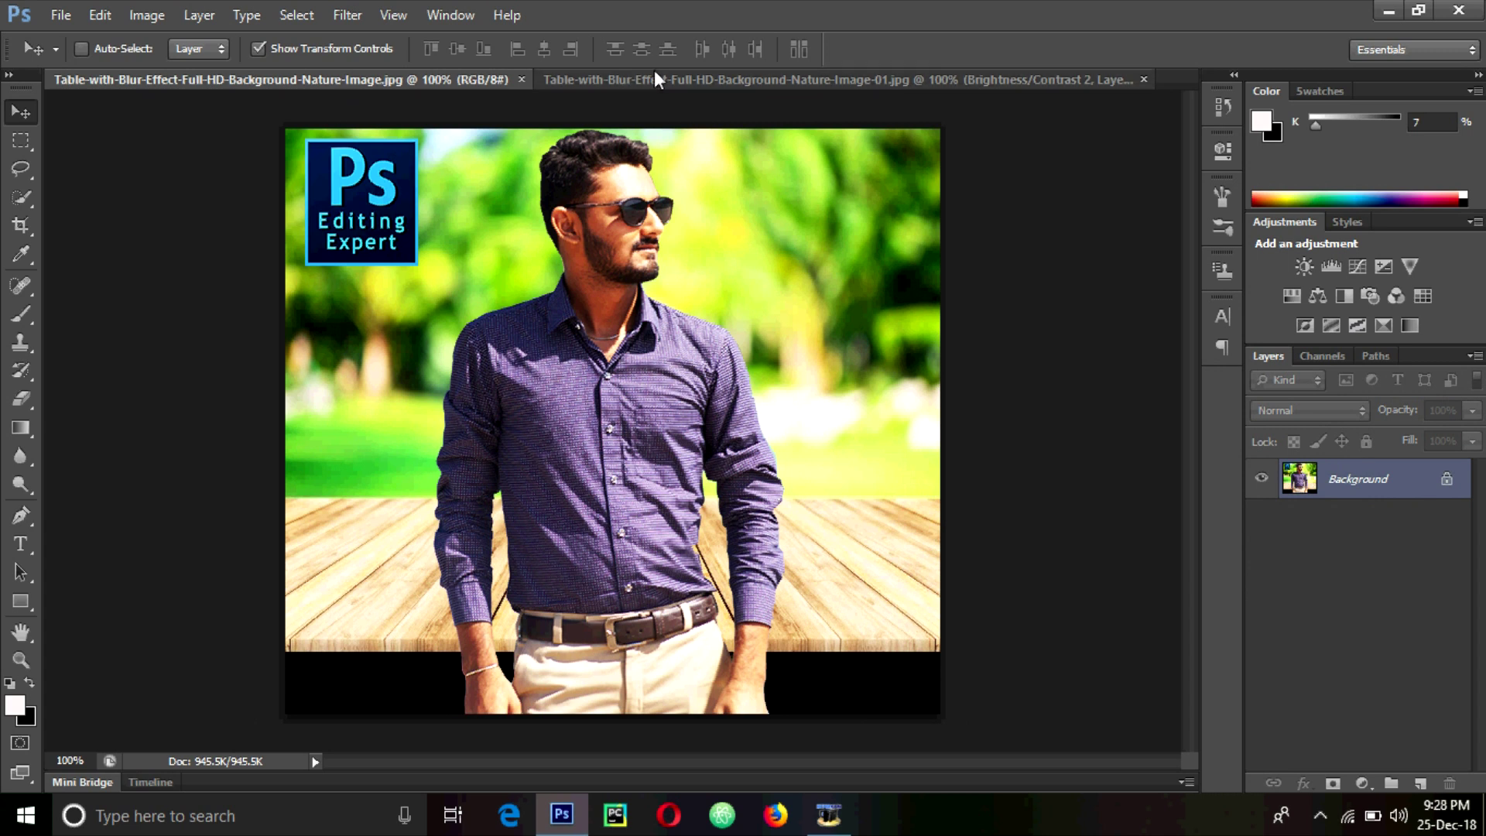
pyautogui.click(655, 75)
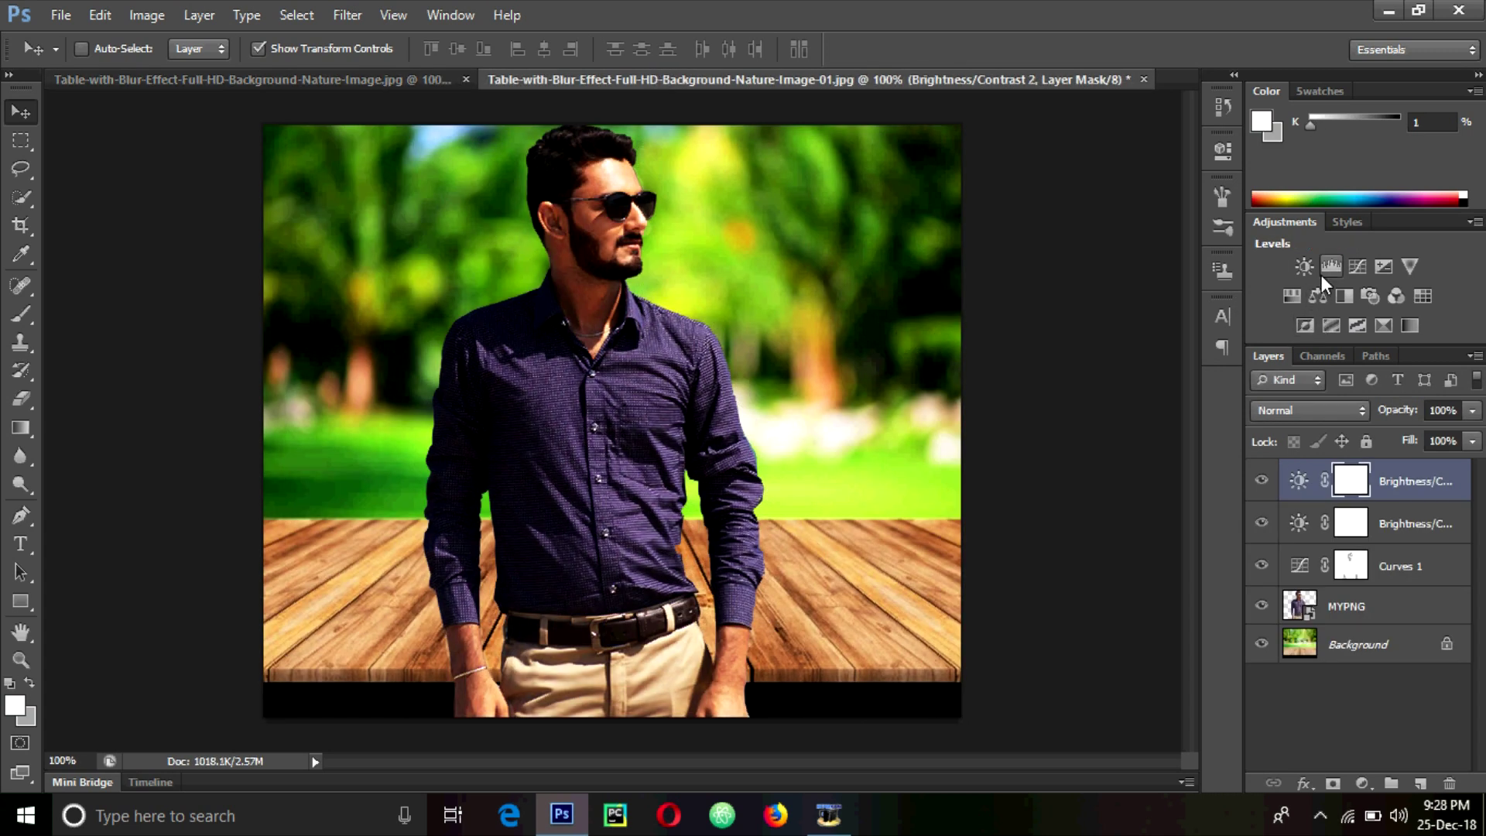
pyautogui.click(1304, 271)
pyautogui.moveTo(1038, 258); pyautogui.dragTo(1063, 262)
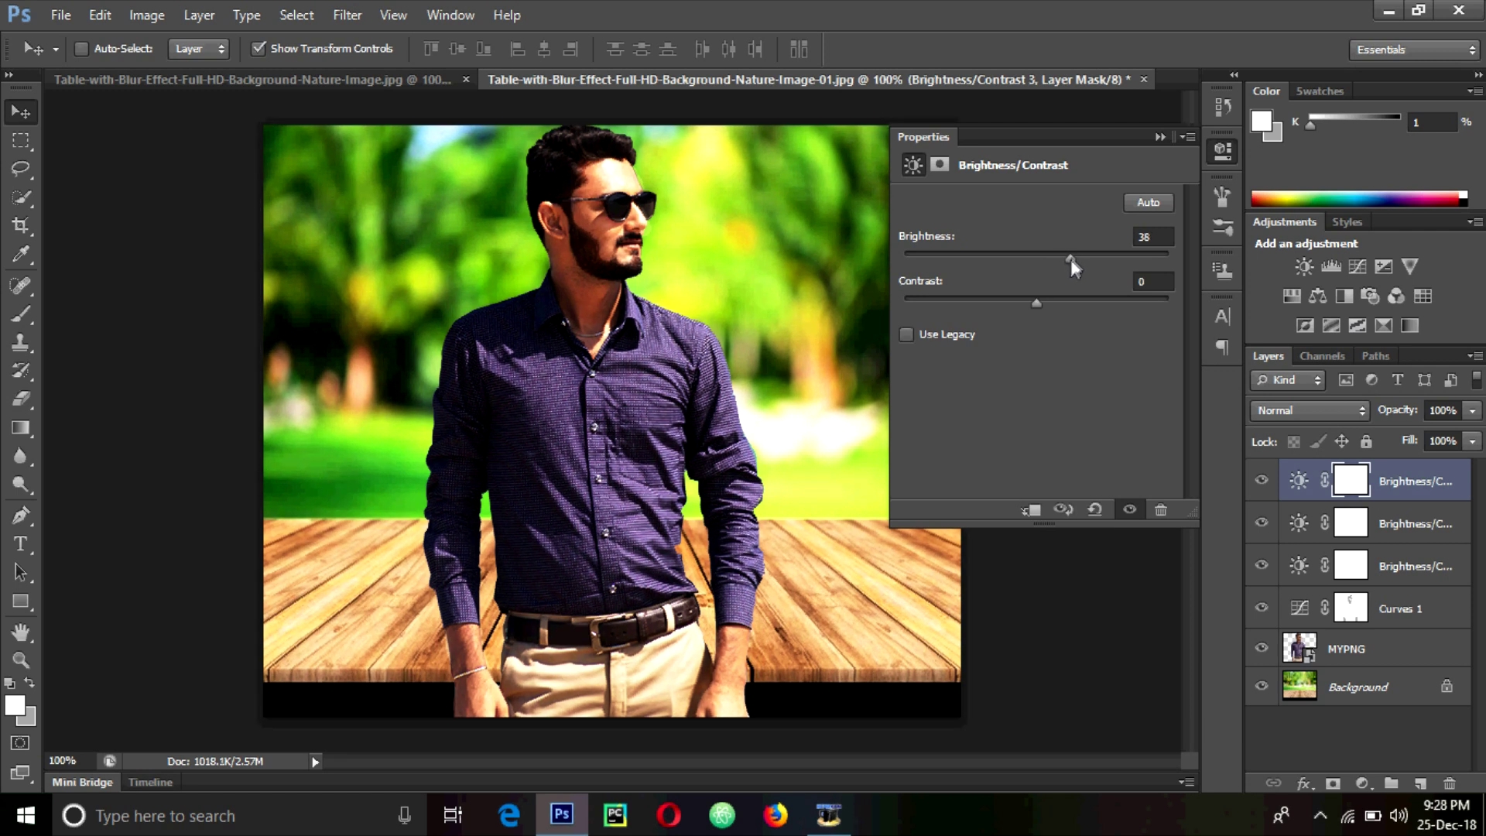
pyautogui.click(1161, 137)
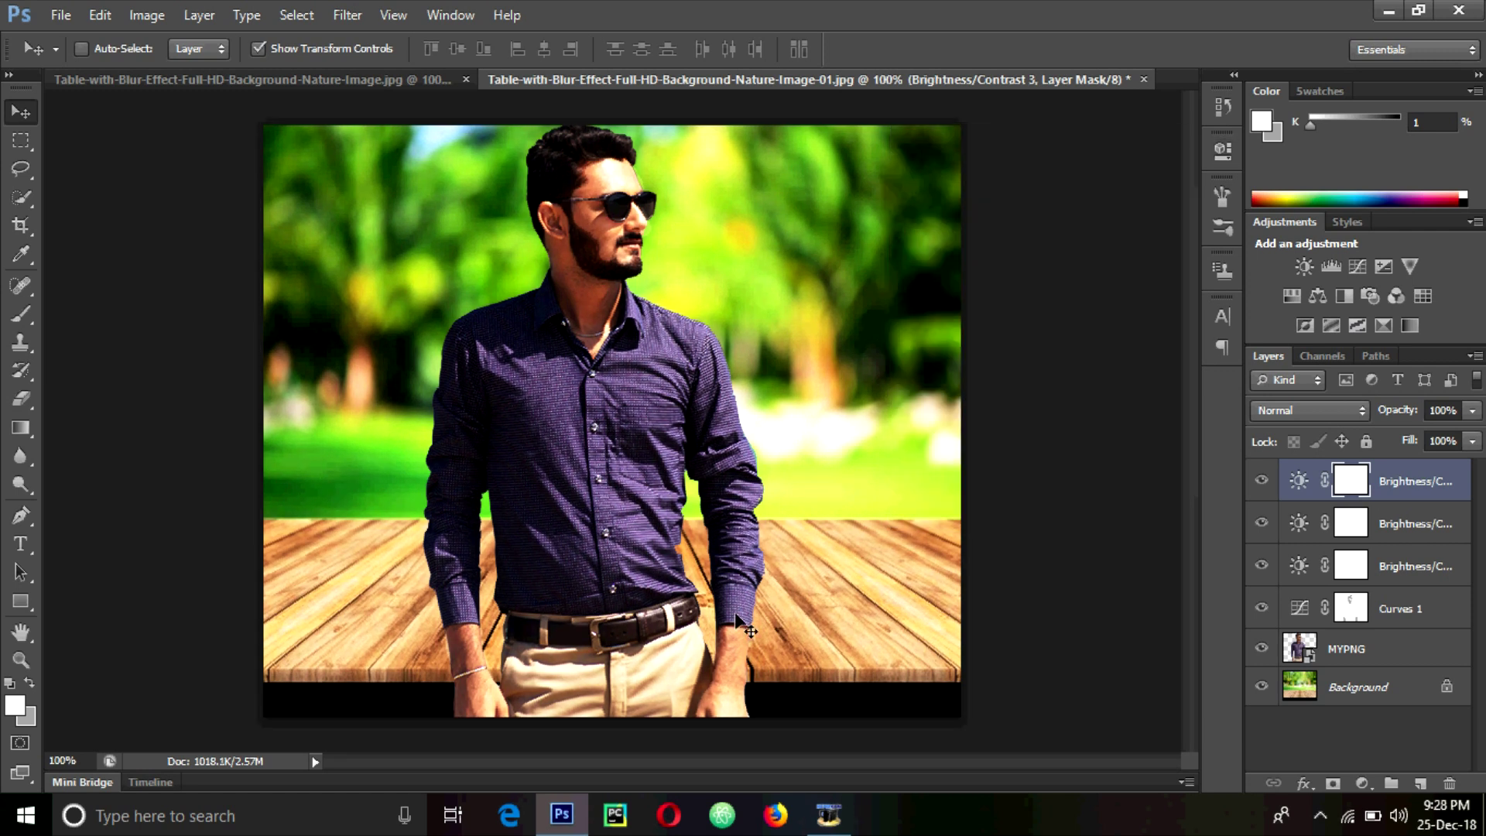